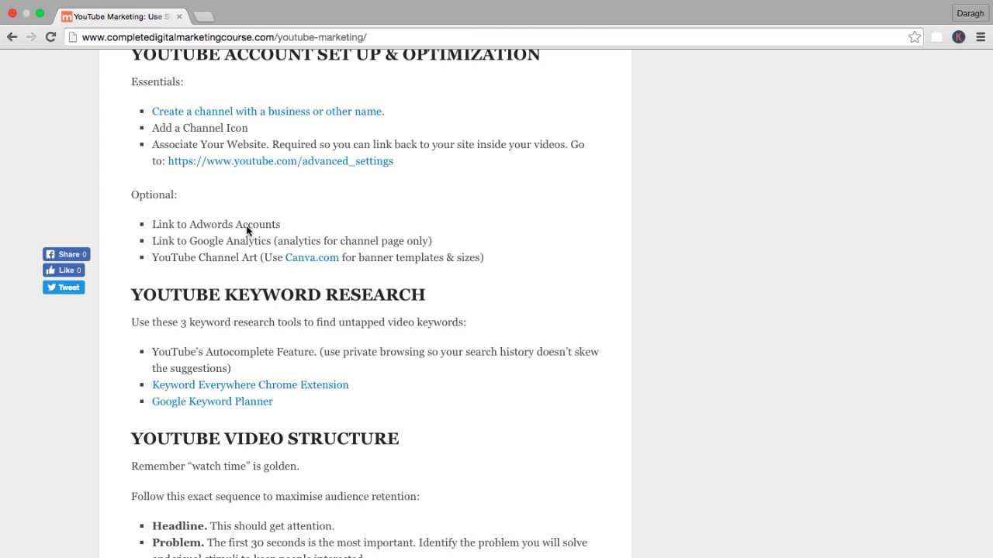
# Step: Highlight the YouTube Keyword Research heading in the marketing guide and open YouTube in a new tab
pyautogui.scroll(-1, 246, 225)
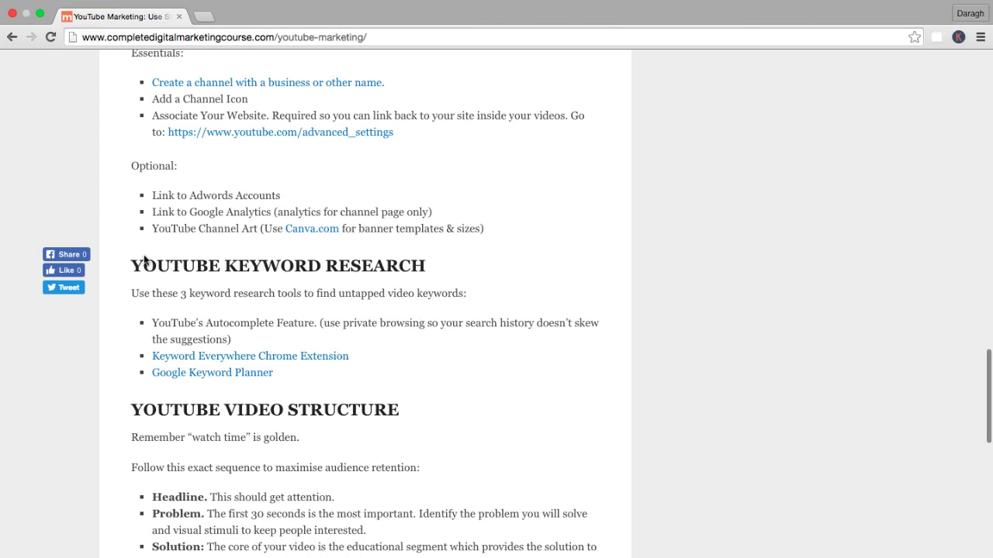
pyautogui.moveTo(133, 267); pyautogui.dragTo(445, 269)
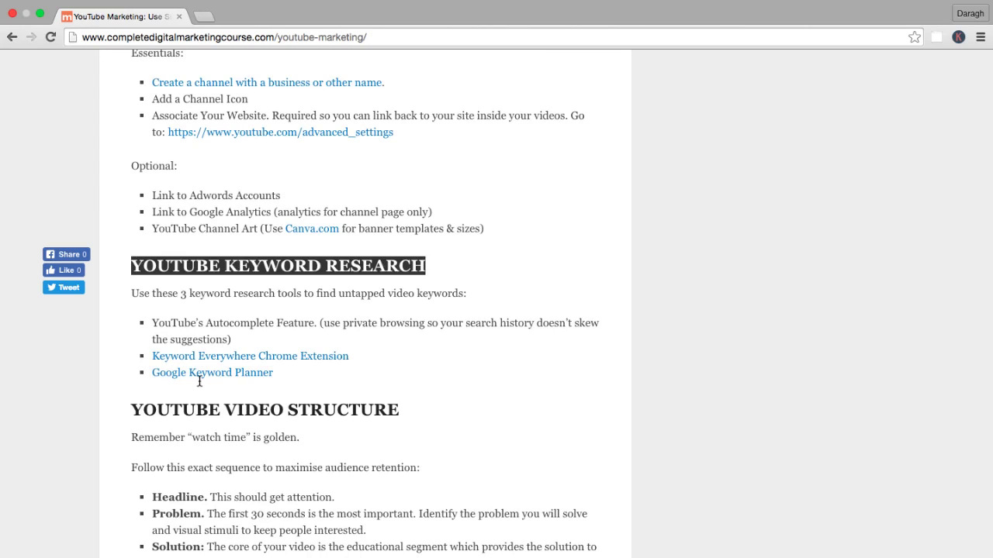
pyautogui.click(202, 18)
pyautogui.write('youtube')
pyautogui.press('Return')
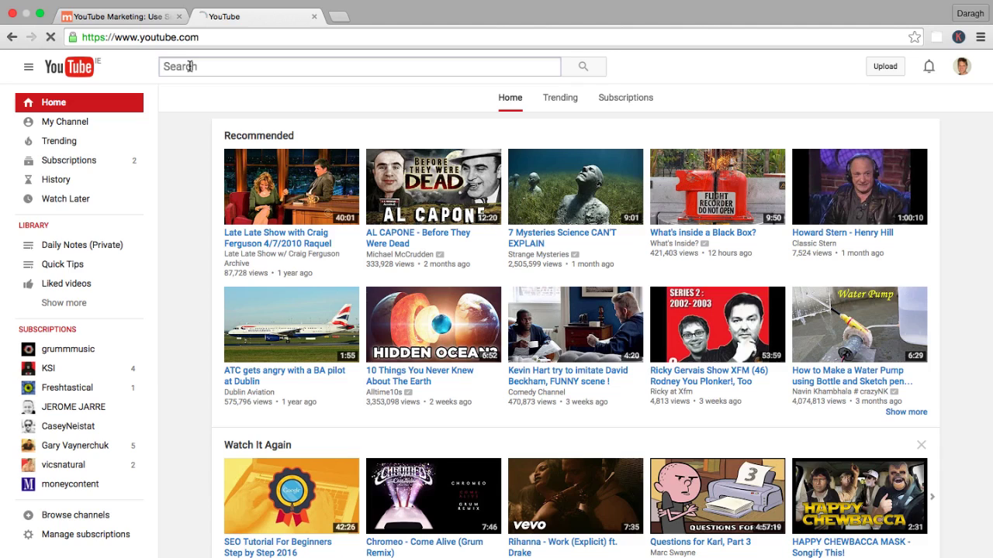
pyautogui.click(190, 67)
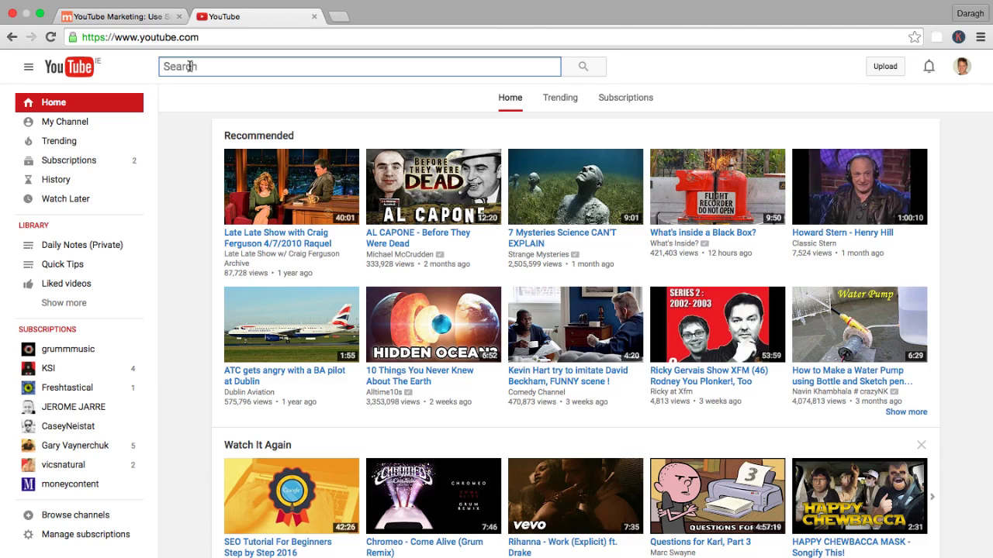
# Step: Return to the guide's YouTube Marketing Strategy section and highlight "keyword research" in the point on searchability and discoverability
pyautogui.click(128, 17)
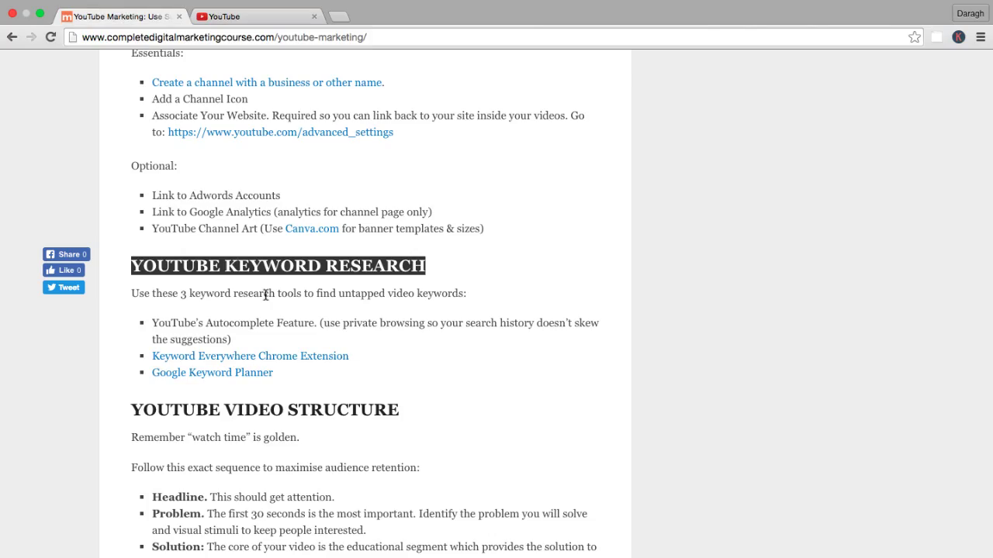
pyautogui.scroll(5, 265, 295)
pyautogui.scroll(10, 265, 296)
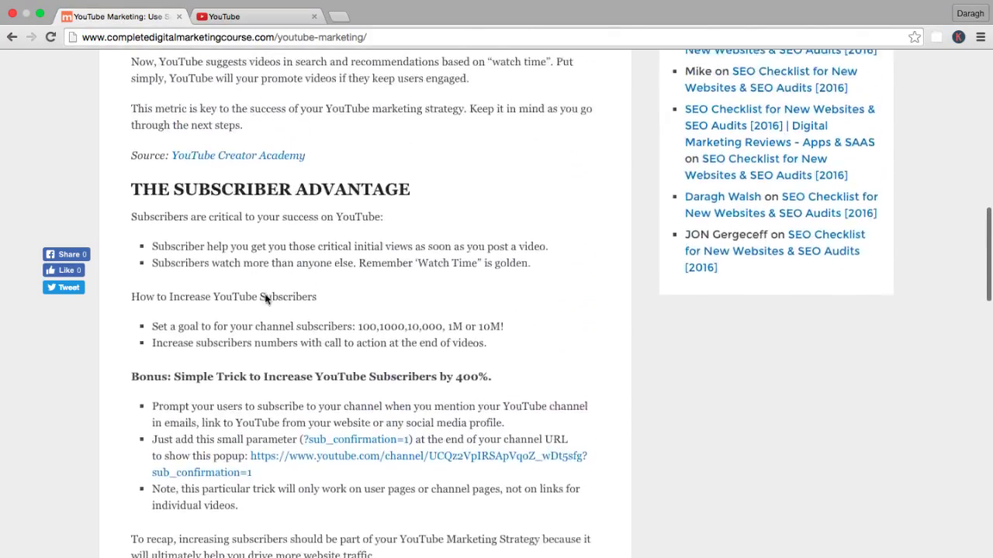
pyautogui.scroll(3, 266, 299)
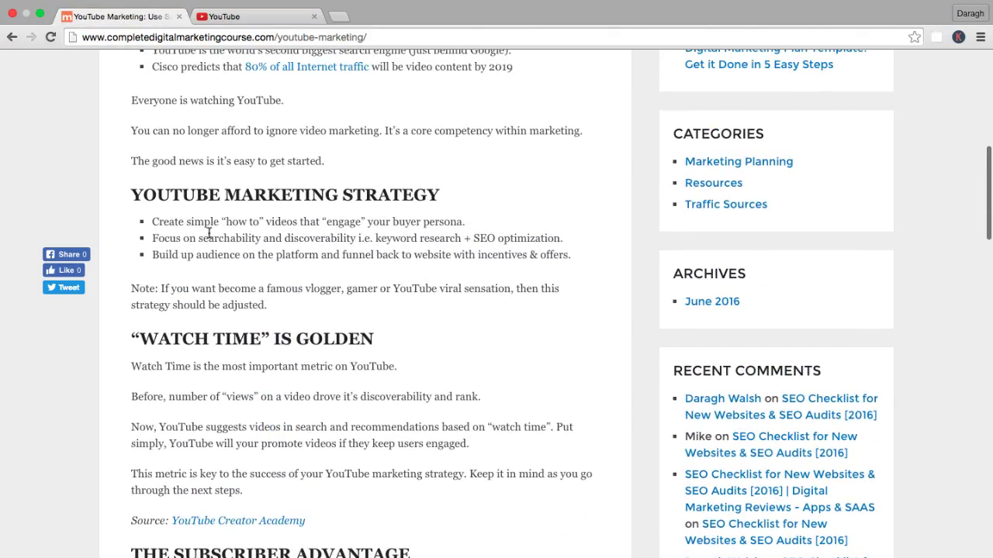
pyautogui.moveTo(153, 239); pyautogui.dragTo(542, 242)
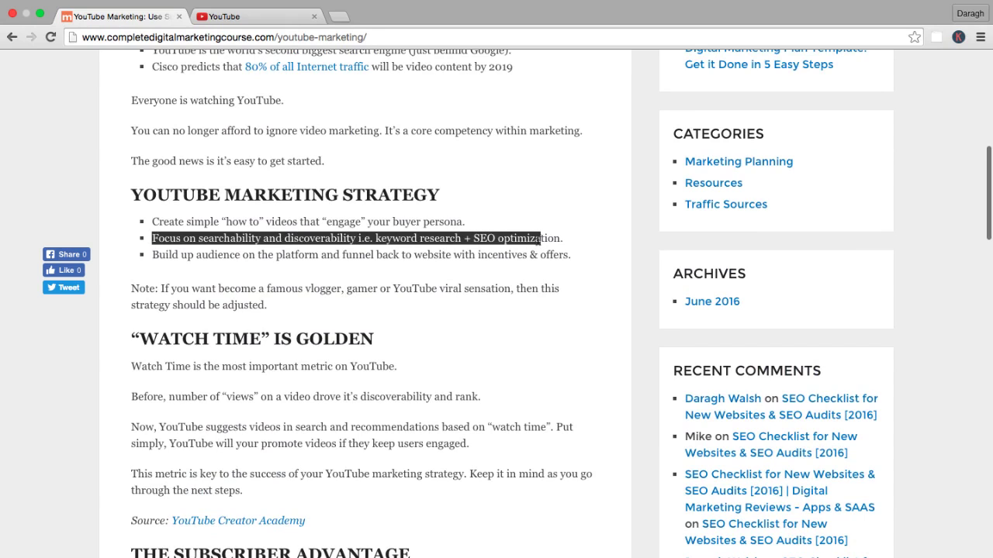
pyautogui.click(449, 240)
pyautogui.moveTo(375, 238); pyautogui.dragTo(466, 238)
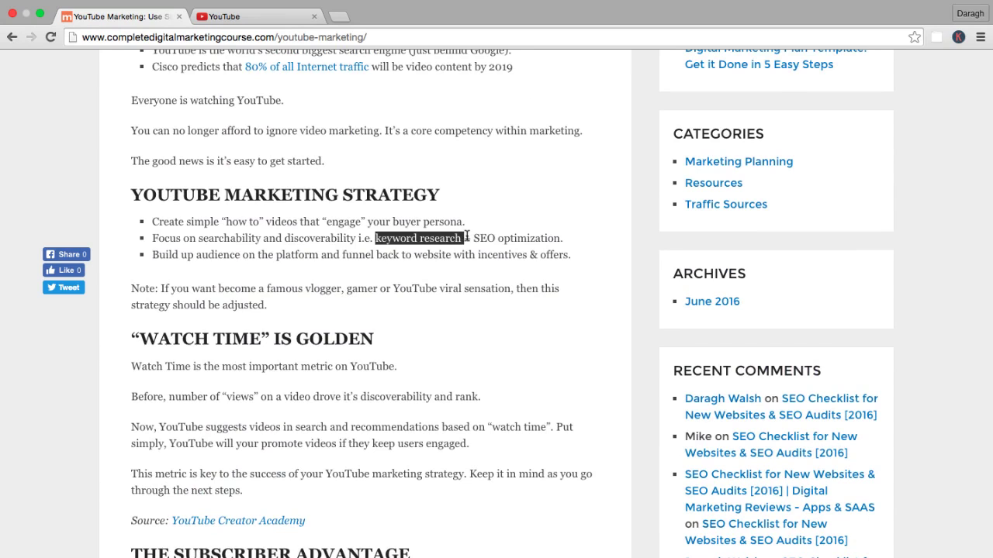
# Step: Review the guide's keyword research tools, highlighting the YouTube autocomplete feature and the advice to use private browsing
pyautogui.click(239, 18)
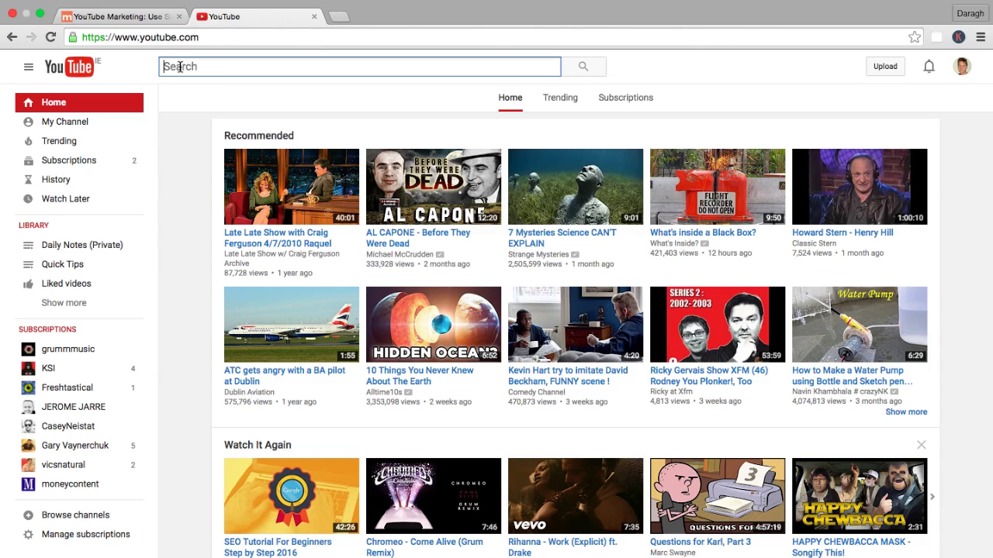
pyautogui.click(138, 18)
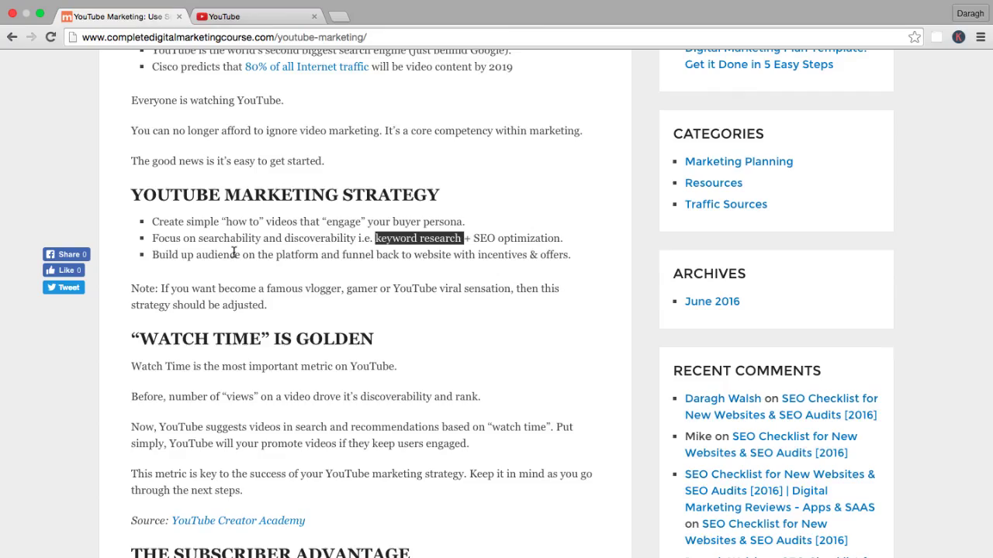
pyautogui.scroll(-5, 232, 252)
pyautogui.scroll(-10, 233, 253)
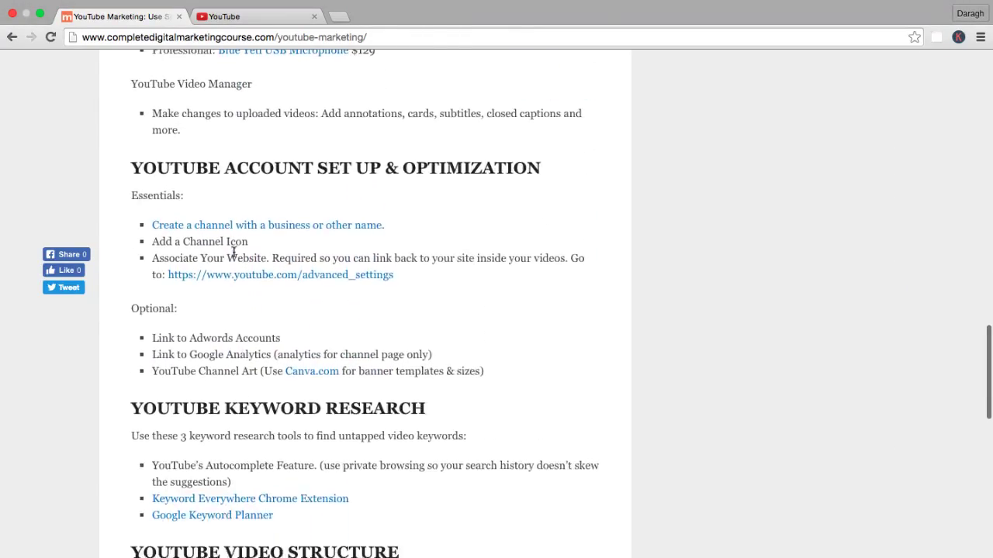
pyautogui.scroll(-1, 233, 252)
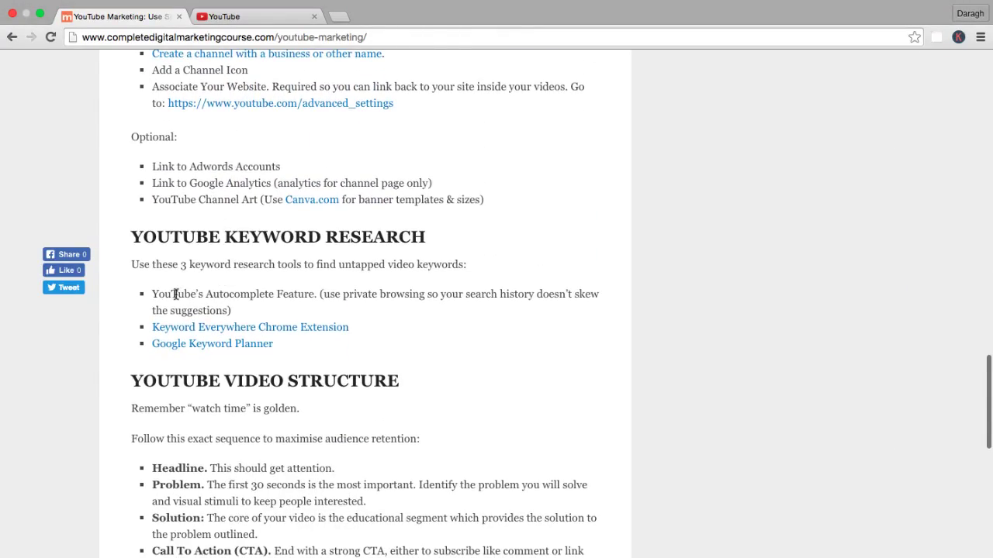
pyautogui.moveTo(154, 295); pyautogui.dragTo(316, 295)
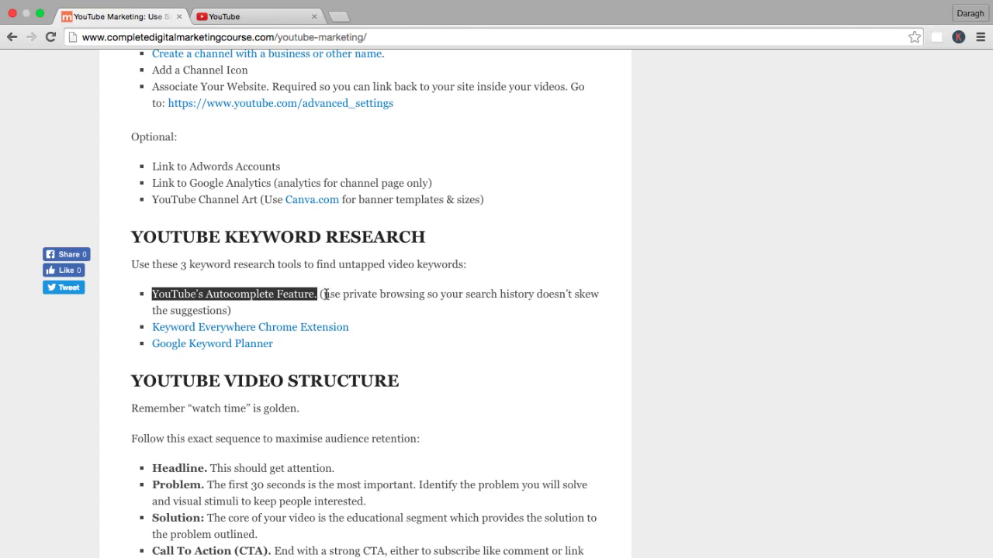
pyautogui.moveTo(328, 295); pyautogui.dragTo(436, 297)
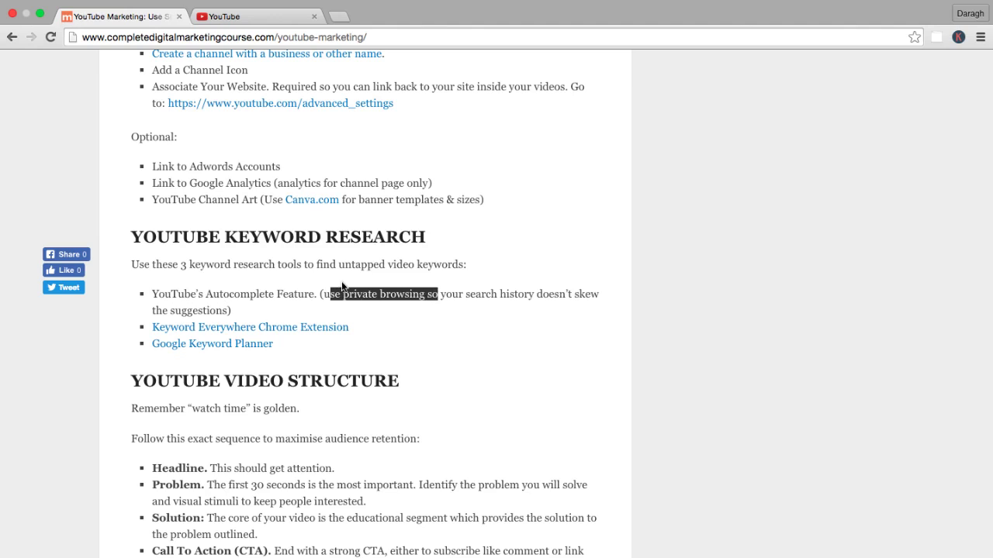
pyautogui.click(305, 290)
# Step: Switch to YouTube and bring up search suggestions for "how to" and "how to increase" without running the search
pyautogui.click(223, 16)
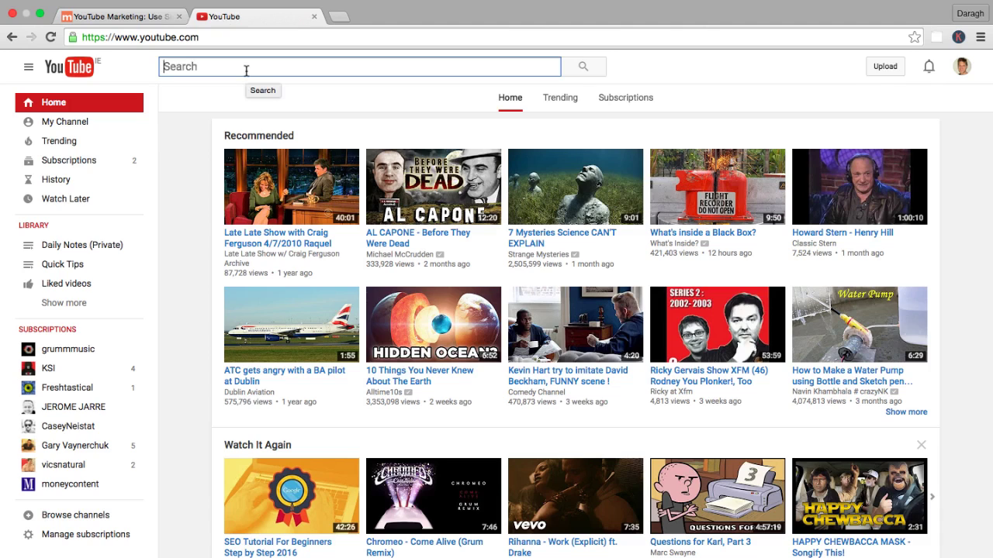
pyautogui.write('how to')
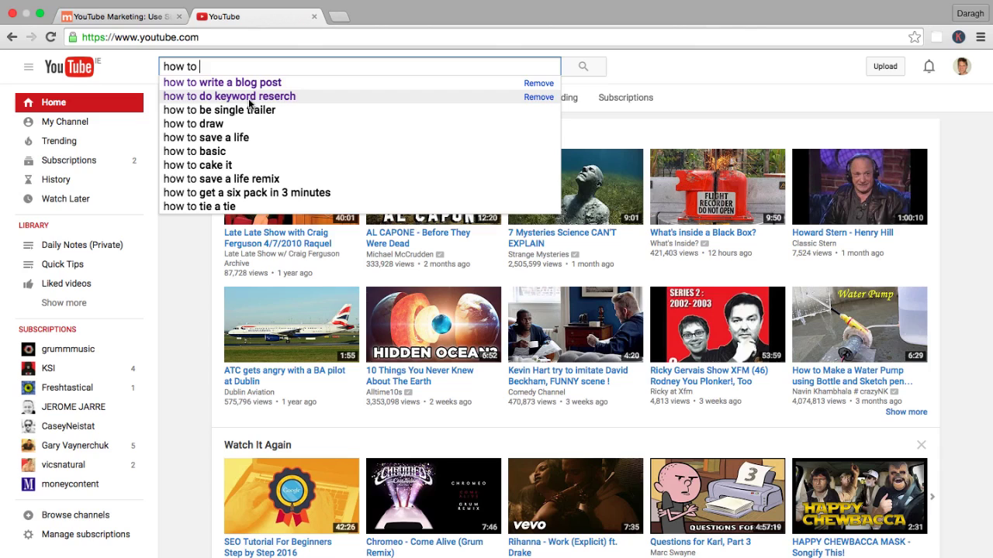
pyautogui.write('increase')
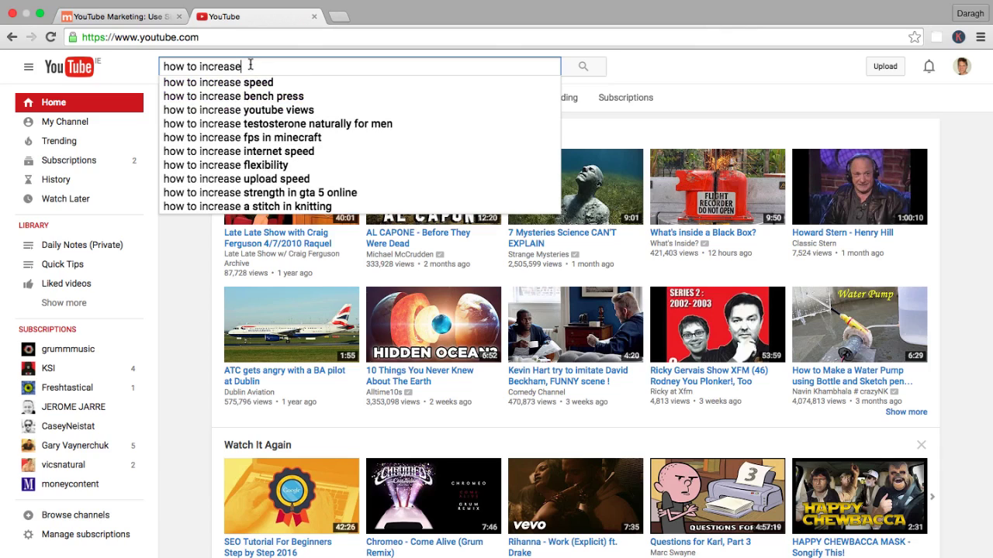
# Step: Replace the last word of the query to bring up suggestions for "how to stop" and "how to grow"
pyautogui.moveTo(249, 66); pyautogui.dragTo(200, 66)
pyautogui.press('BackSpace')
pyautogui.write('stop')
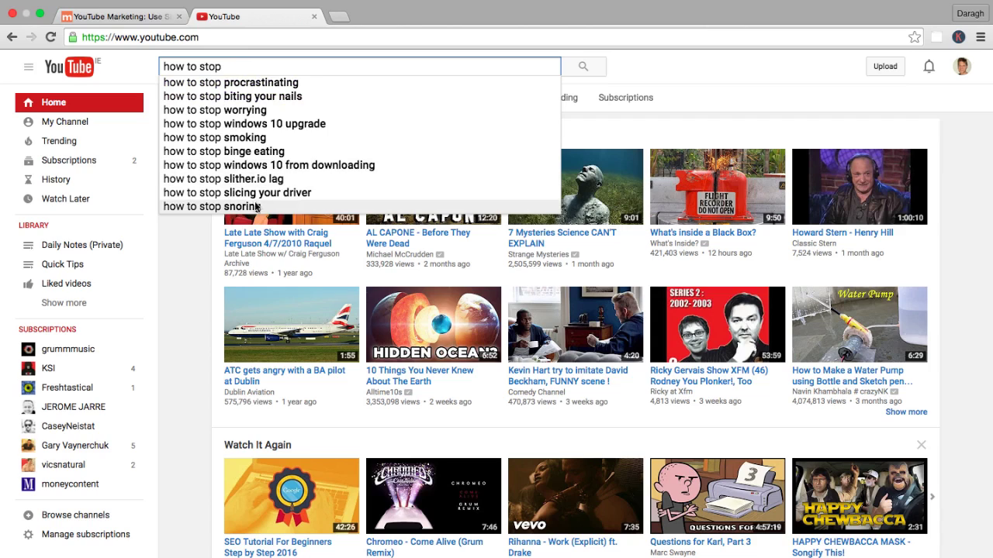
pyautogui.moveTo(225, 66); pyautogui.dragTo(200, 66)
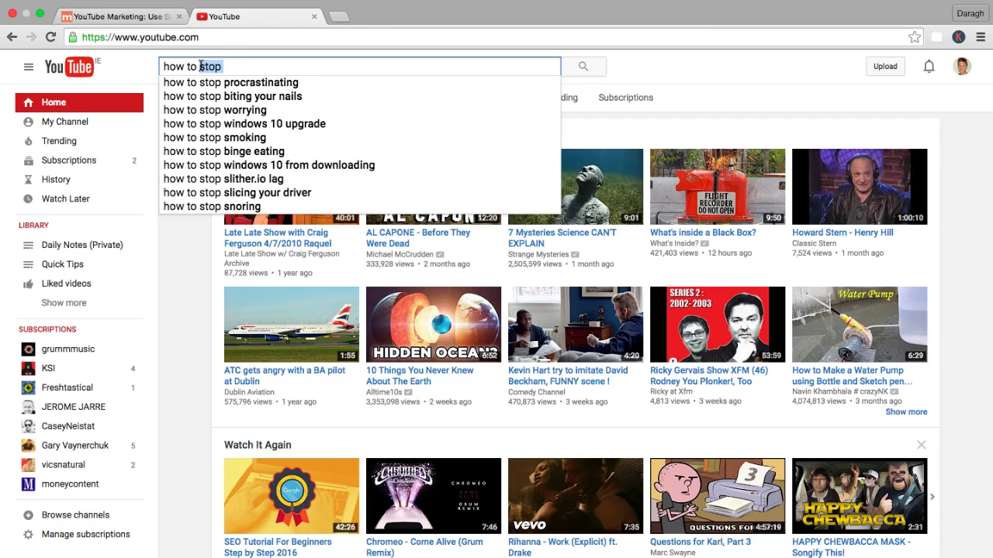
pyautogui.write('grow')
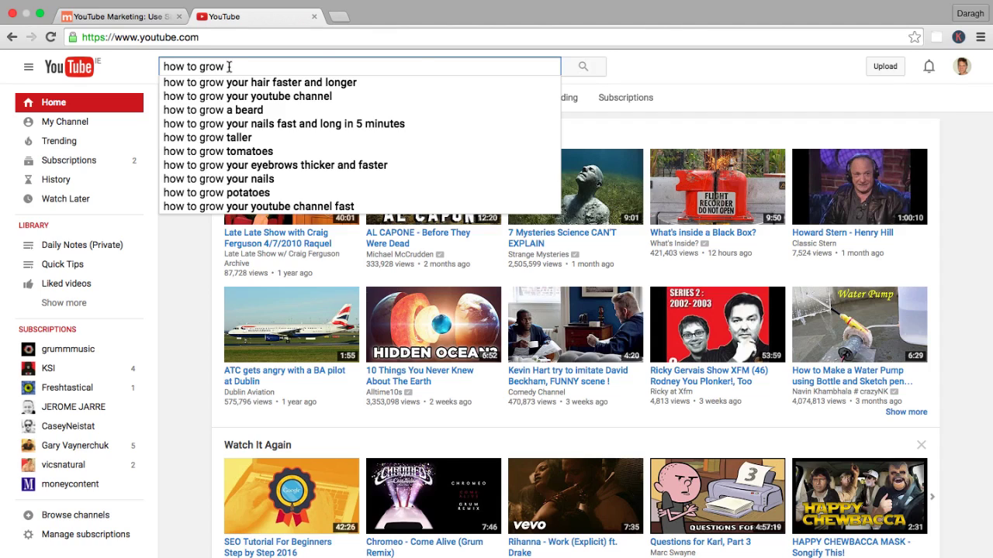
# Step: Bring up YouTube search suggestions for the topic queries "seo", "google" and "google anal"
pyautogui.moveTo(227, 67); pyautogui.dragTo(159, 66)
pyautogui.write('seo')
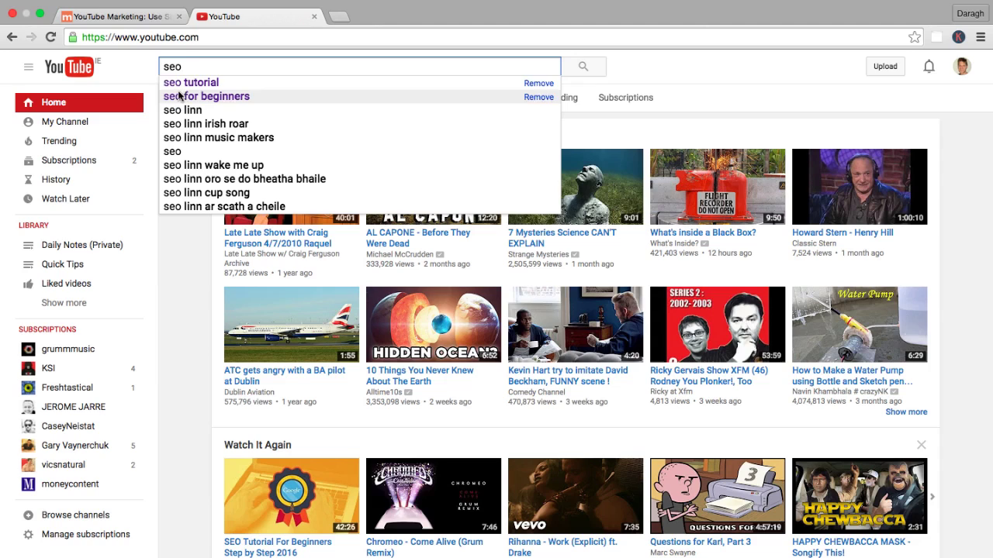
pyautogui.moveTo(194, 67); pyautogui.dragTo(159, 67)
pyautogui.write('google ')
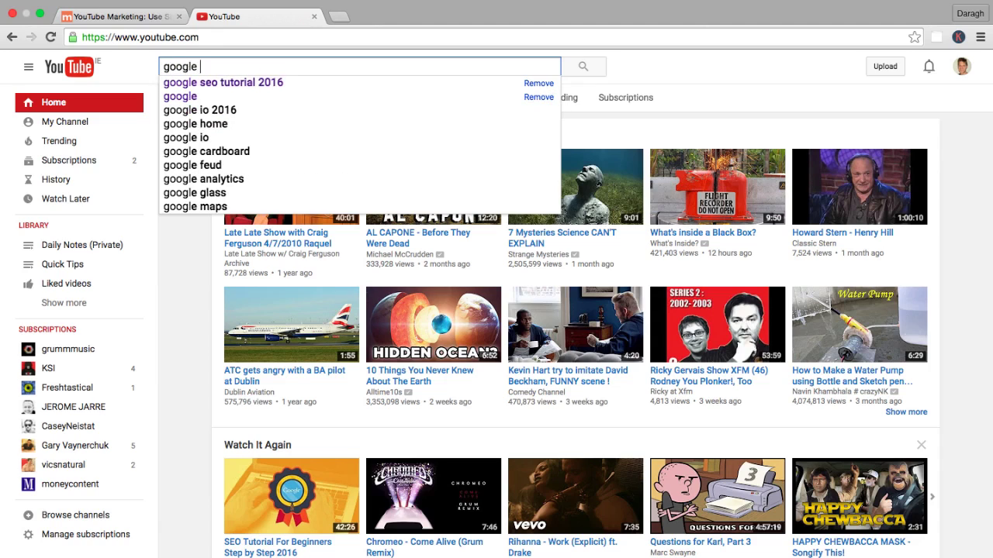
pyautogui.write('anal')
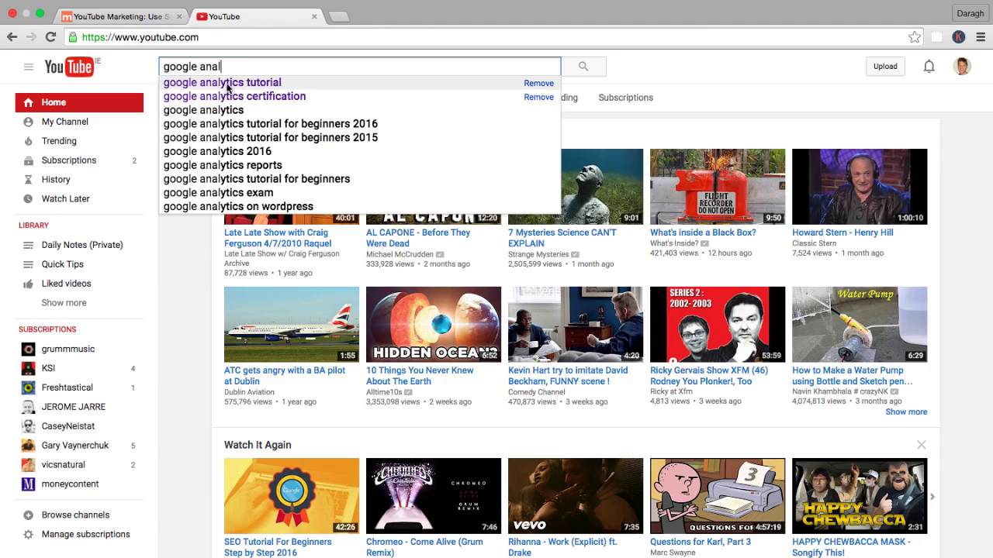
# Step: Leave full screen, open a new incognito browser window and load youtube.com in it
pyautogui.press('ctrl+super+f')
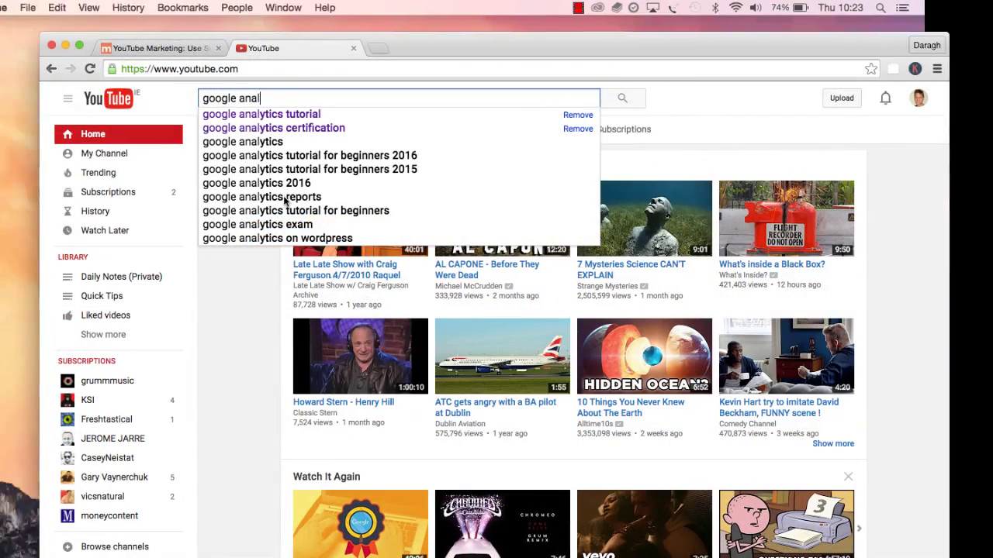
pyautogui.rightClick(194, 549)
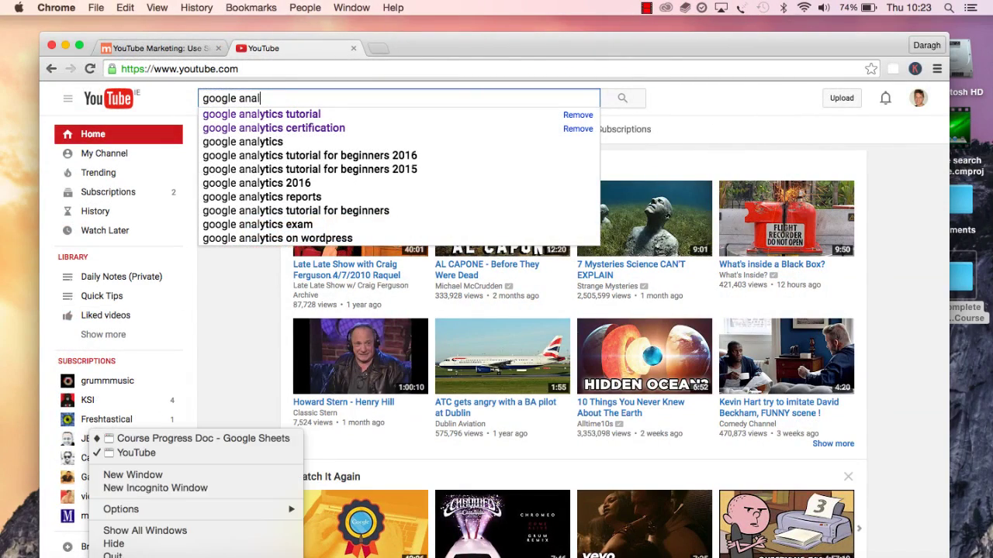
pyautogui.click(177, 489)
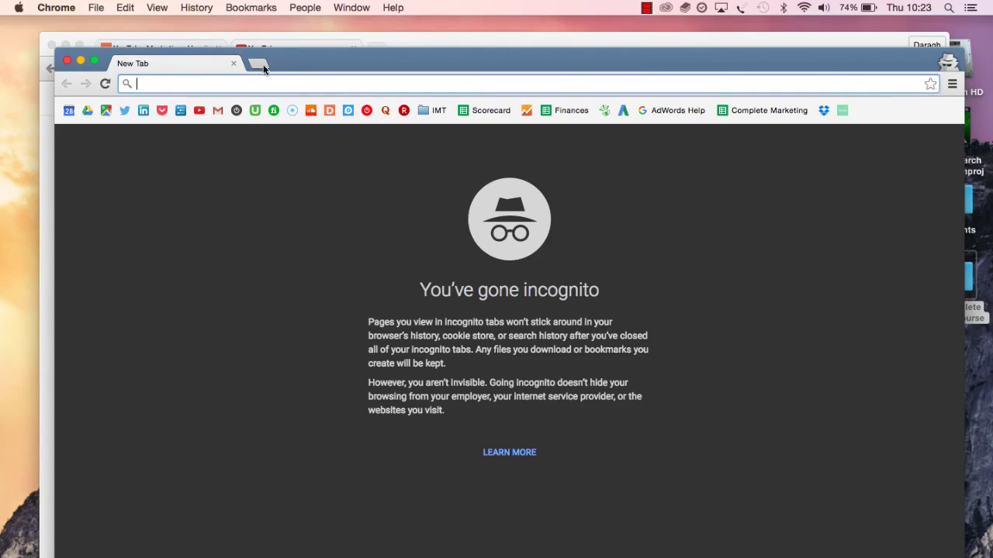
pyautogui.write('youtube.com')
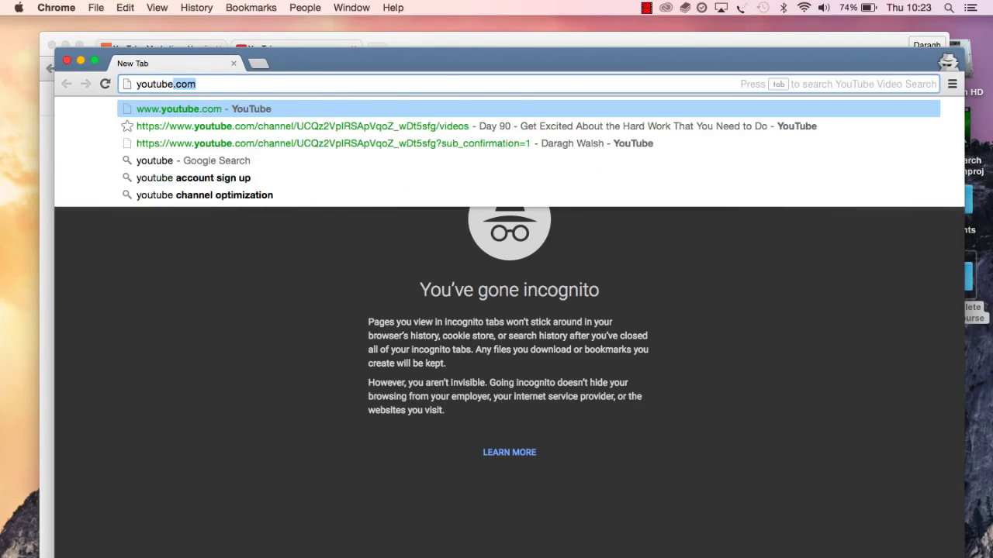
pyautogui.press('Return')
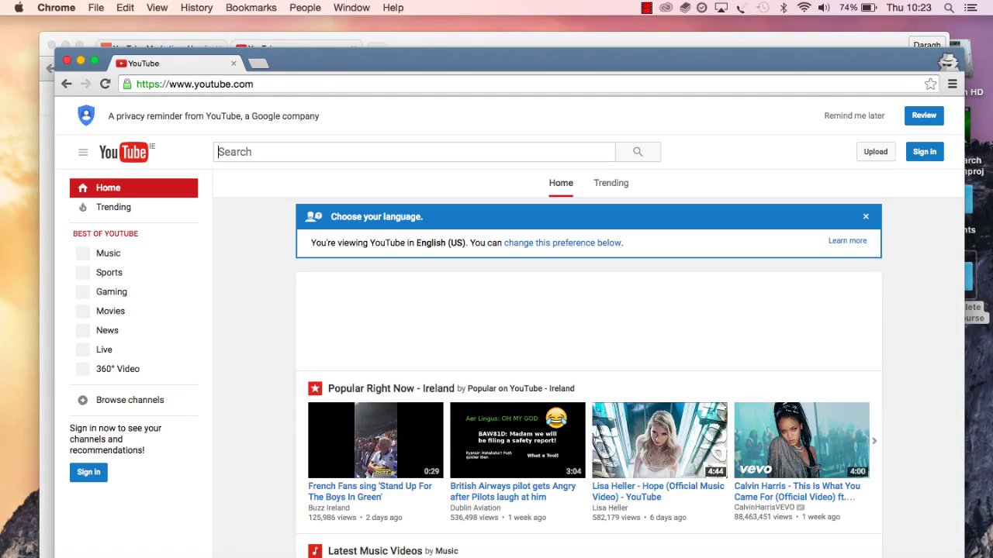
# Step: Check the incognito YouTube suggestions for "google anal" and "wordpress", running the search for "wordpress"
pyautogui.click(280, 153)
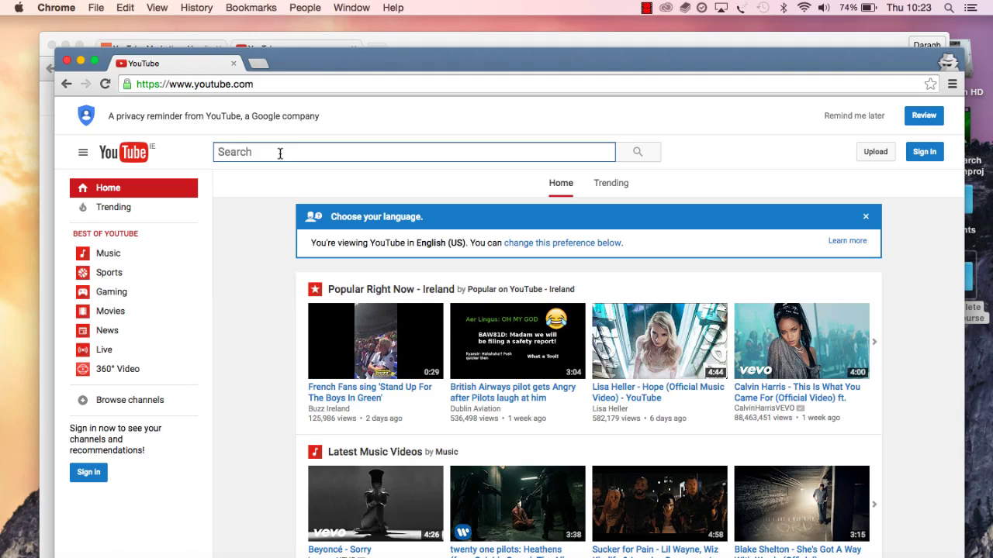
pyautogui.write('google anal')
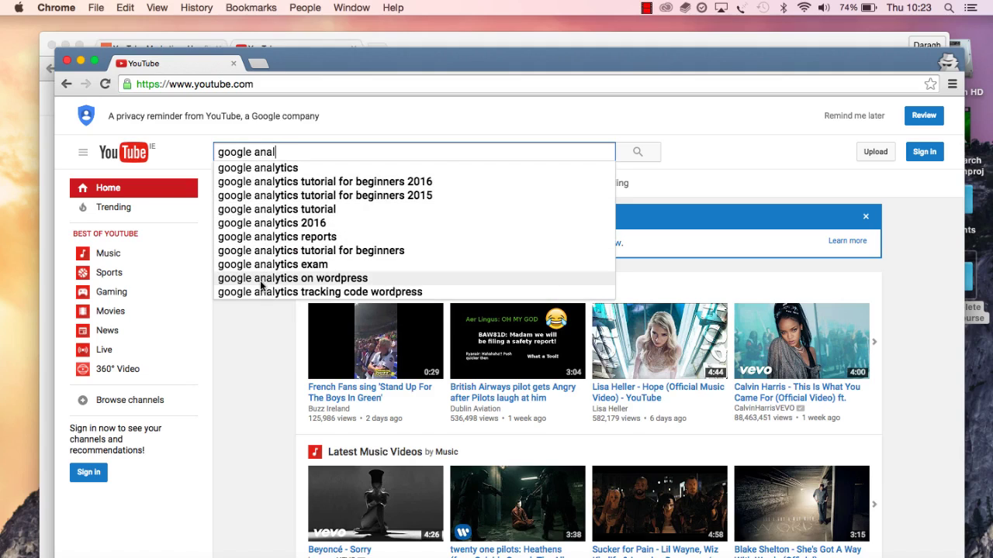
pyautogui.moveTo(288, 153); pyautogui.dragTo(219, 152)
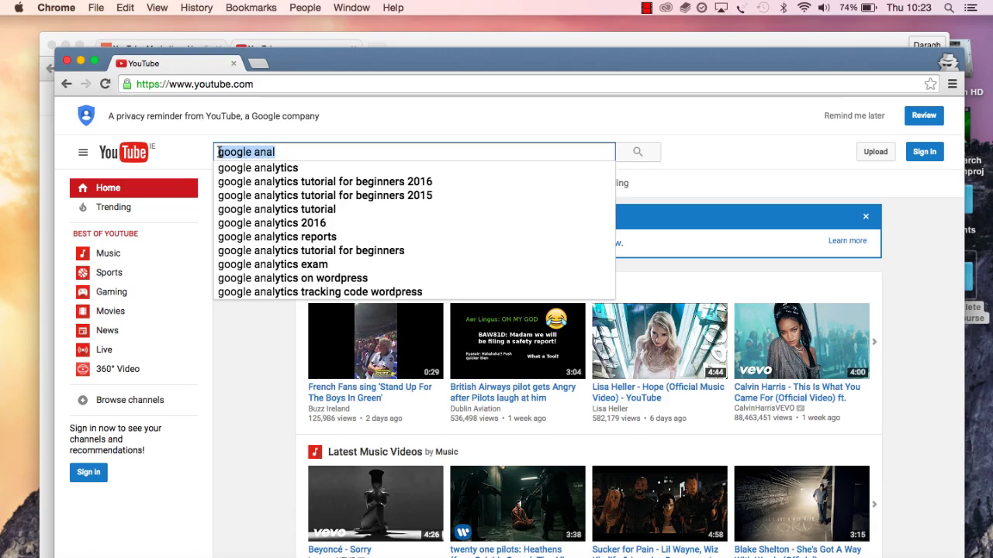
pyautogui.write('wordpress')
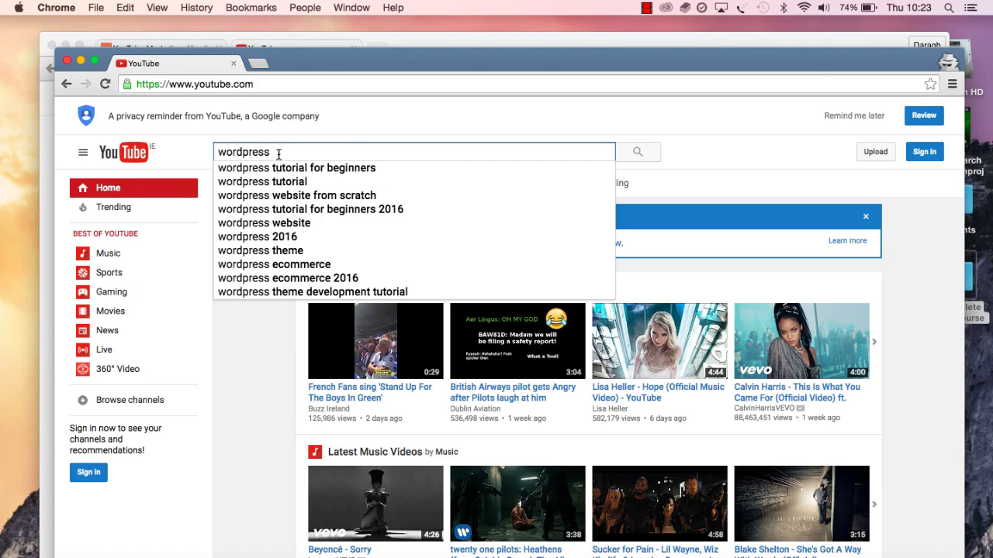
pyautogui.click(641, 151)
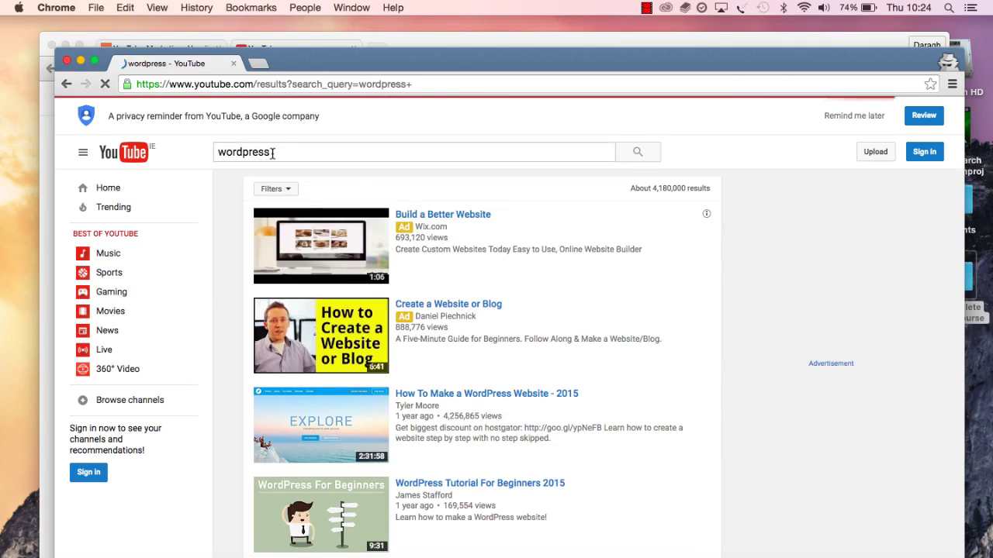
pyautogui.click(271, 153)
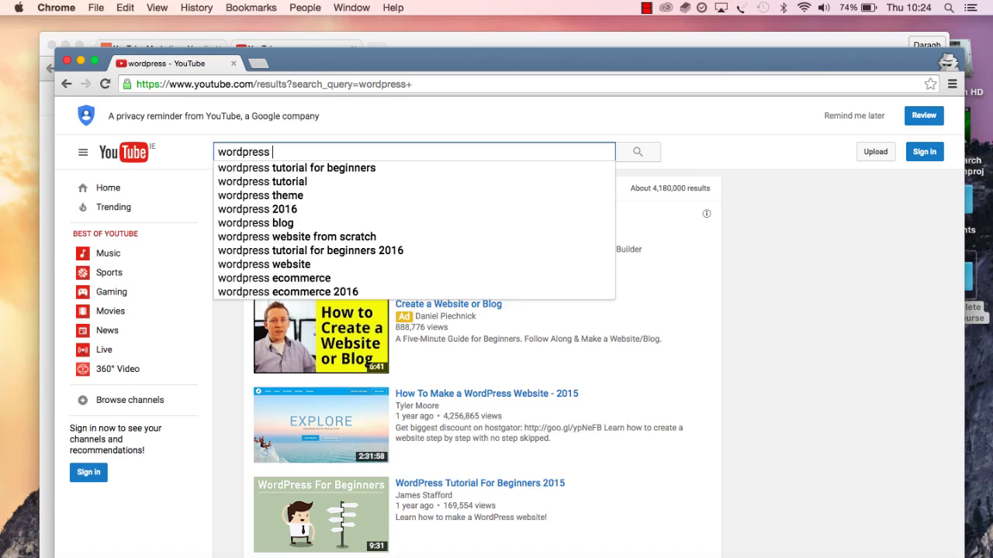
# Step: Replace the query "wordpress" with "seo" in the incognito YouTube search to bring up its suggestions
pyautogui.press('BackSpace')
pyautogui.press('super+Left')
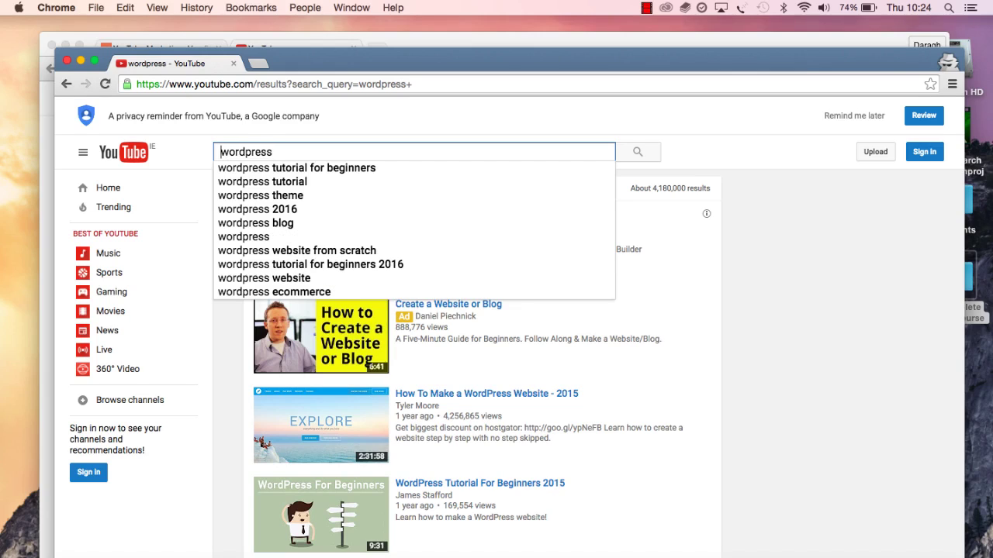
pyautogui.press('BackSpace')
pyautogui.hotkey('shift', 'Right')
pyautogui.hotkey('shift', 'Right')
pyautogui.hotkey('shift', 'Right')
pyautogui.hotkey('shift', 'Right')
pyautogui.hotkey('shift', 'Right')
pyautogui.hotkey('shift', 'Right')
pyautogui.hotkey('shift', 'Right')
pyautogui.hotkey('shift', 'Right')
pyautogui.hotkey('shift', 'Right')
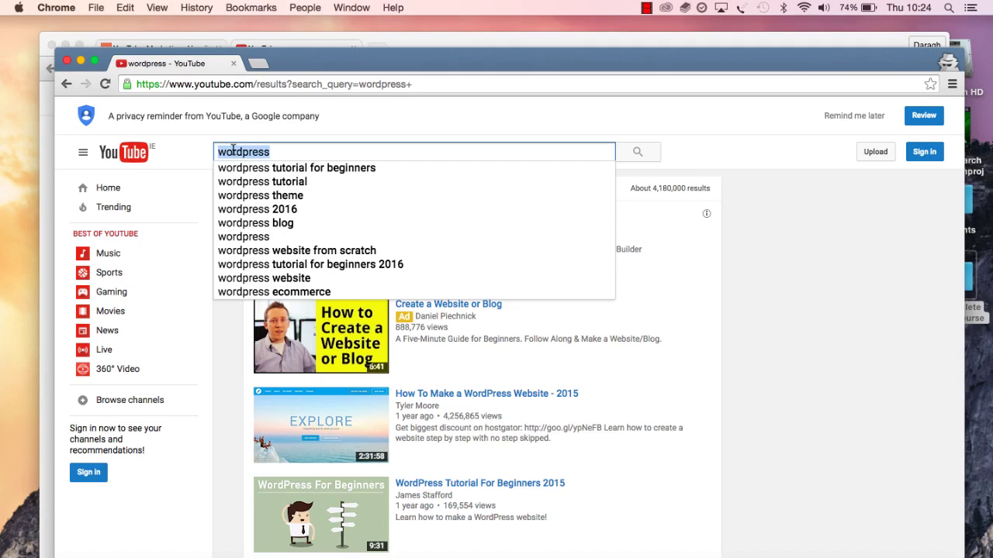
pyautogui.write('seo')
pyautogui.press('super+Left')
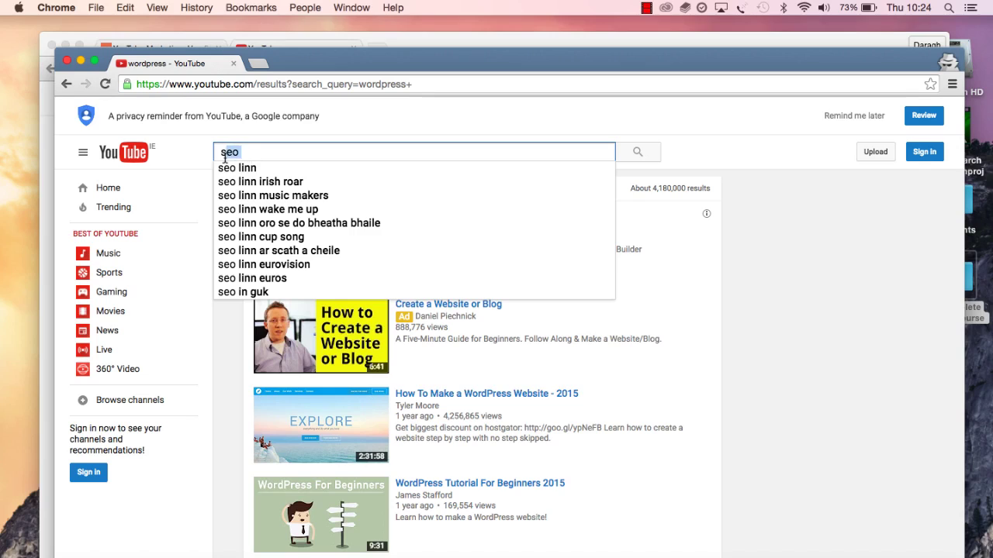
pyautogui.click(218, 153)
pyautogui.press('Delete')
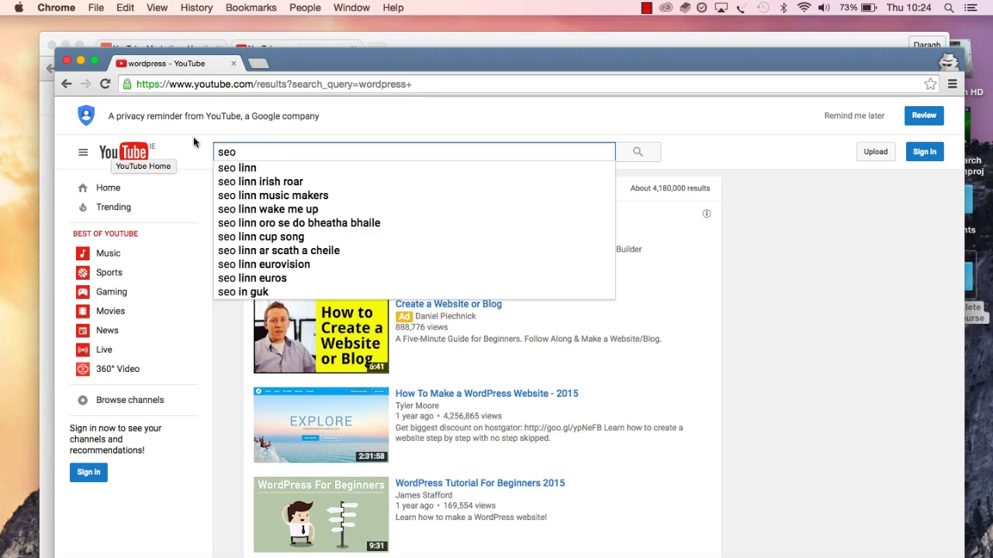
# Step: Search for the suggested "seo tutorial", extending it through suggestions to "seo tutorial for beginners" and "seo tutorial for beginners step by step"
pyautogui.write('tut')
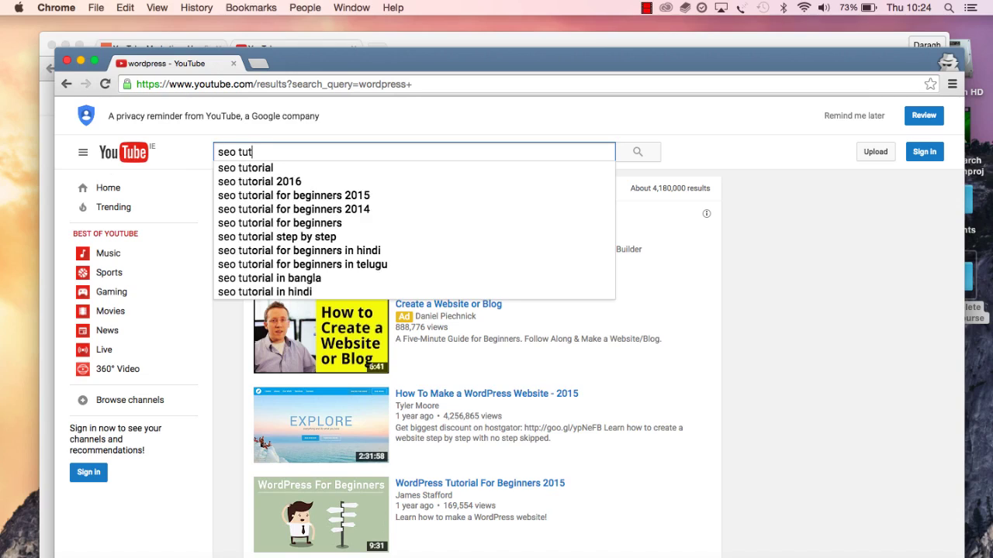
pyautogui.click(246, 168)
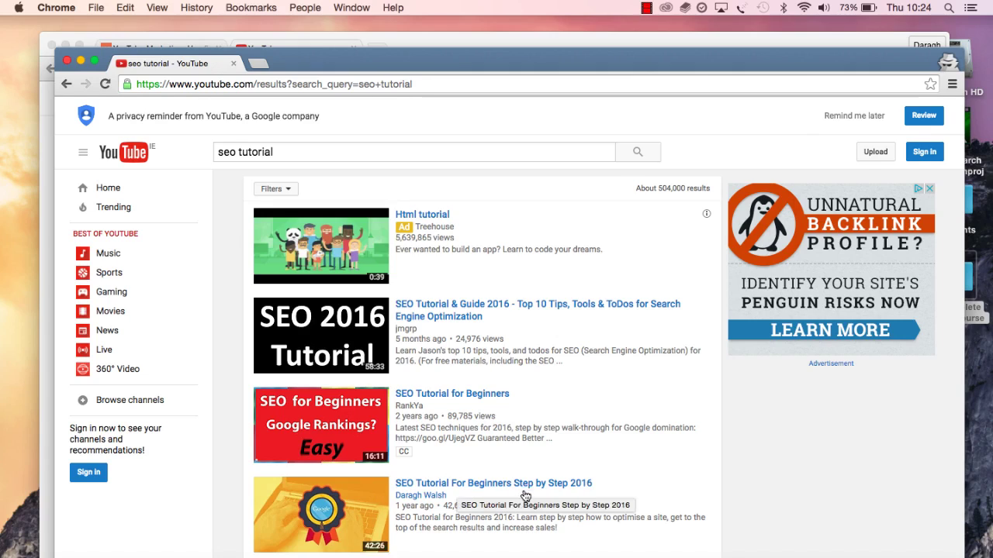
pyautogui.click(294, 157)
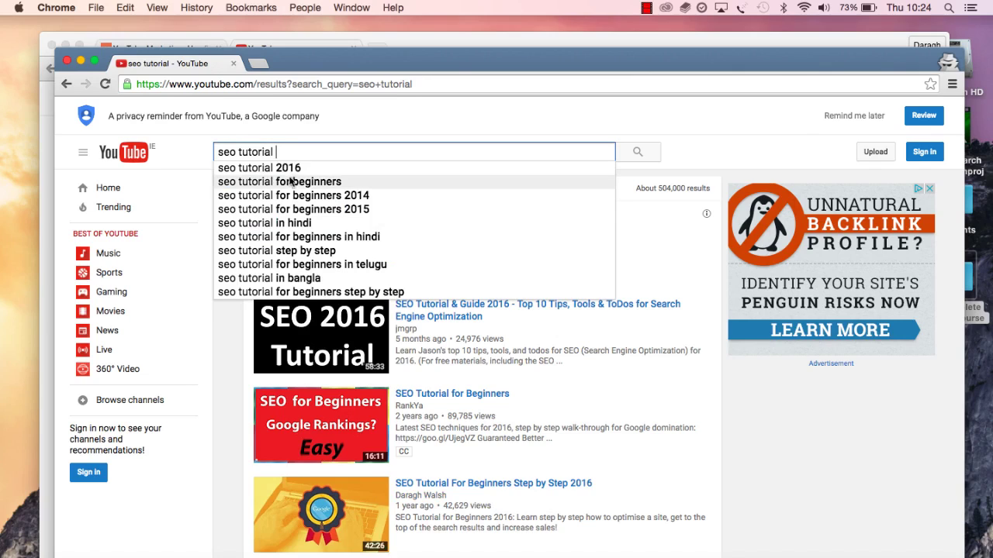
pyautogui.click(289, 182)
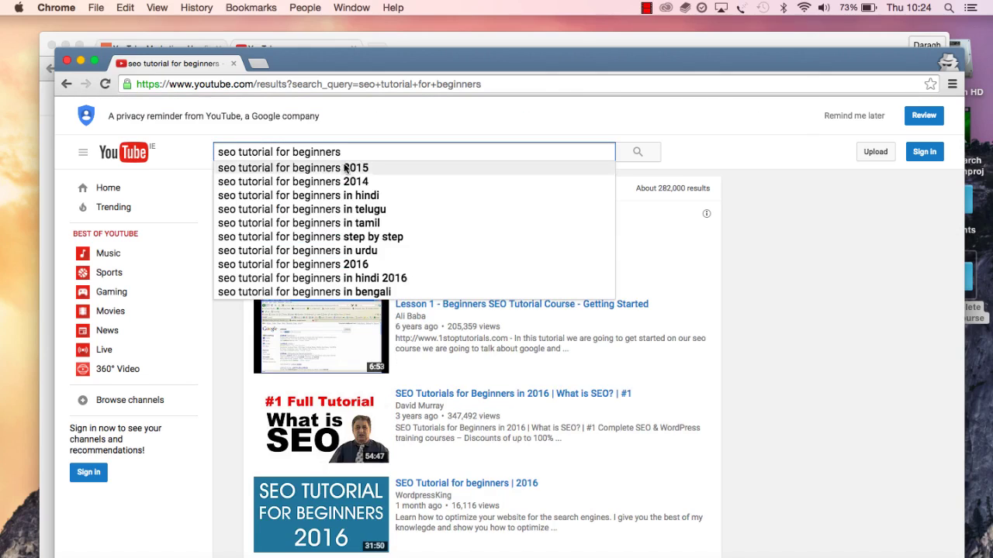
pyautogui.click(347, 236)
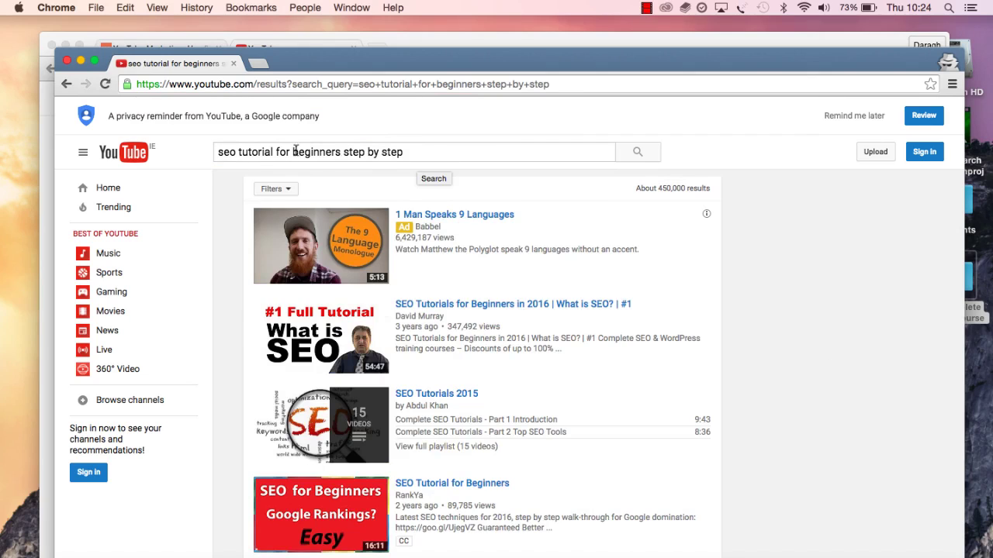
# Step: Open the video "SEO Tutorial For Beginners Step by Step 2016" from the search results
pyautogui.scroll(-2, 464, 203)
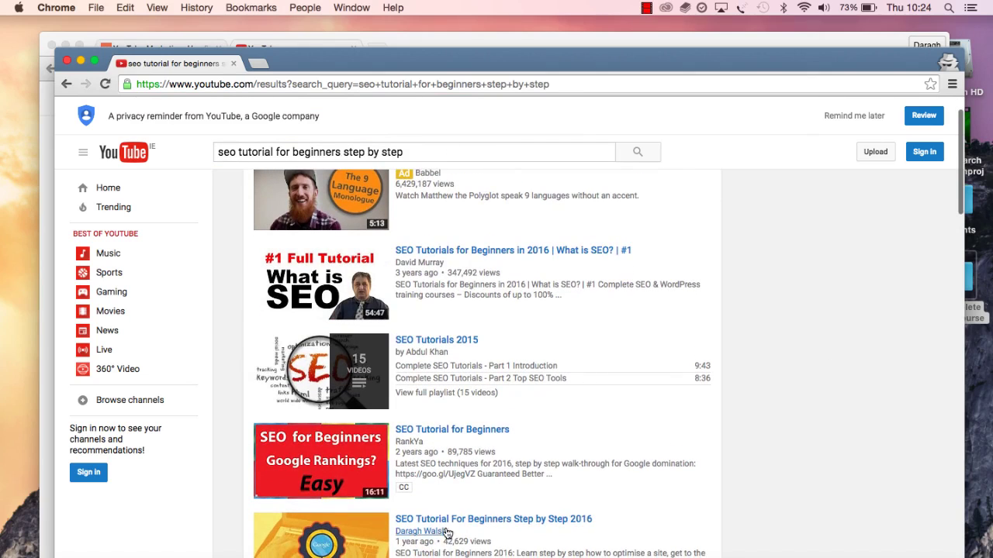
pyautogui.click(447, 527)
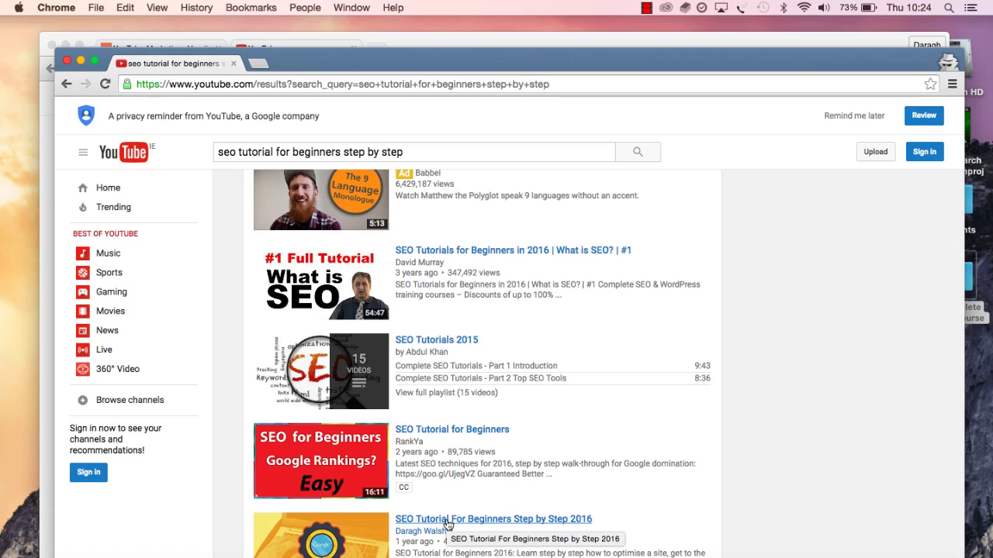
pyautogui.scroll(-1, 447, 527)
pyautogui.moveTo(443, 533); pyautogui.dragTo(475, 537)
pyautogui.click(468, 534)
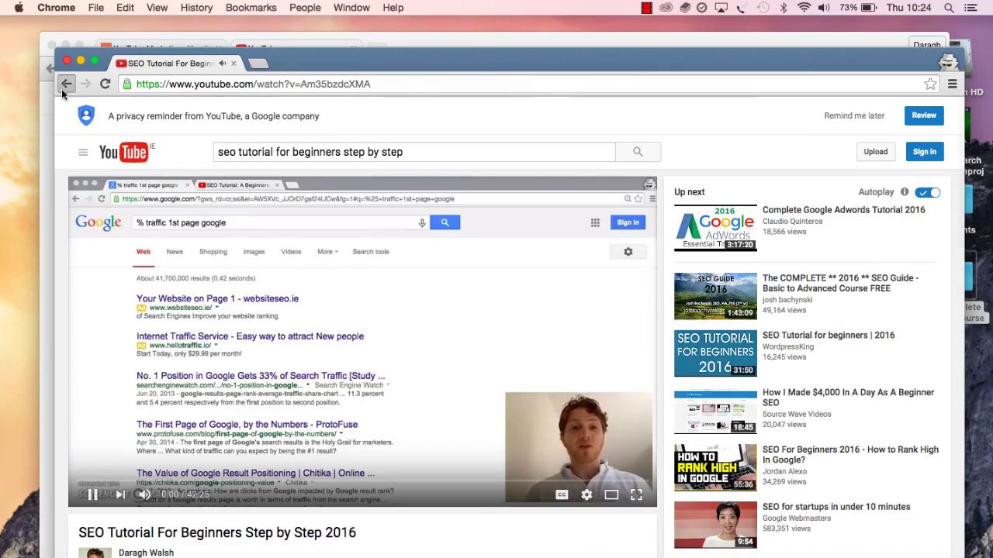
# Step: Return to the search results and shorten the query to "seo tutorial for beginners" to bring up its suggestions
pyautogui.click(66, 83)
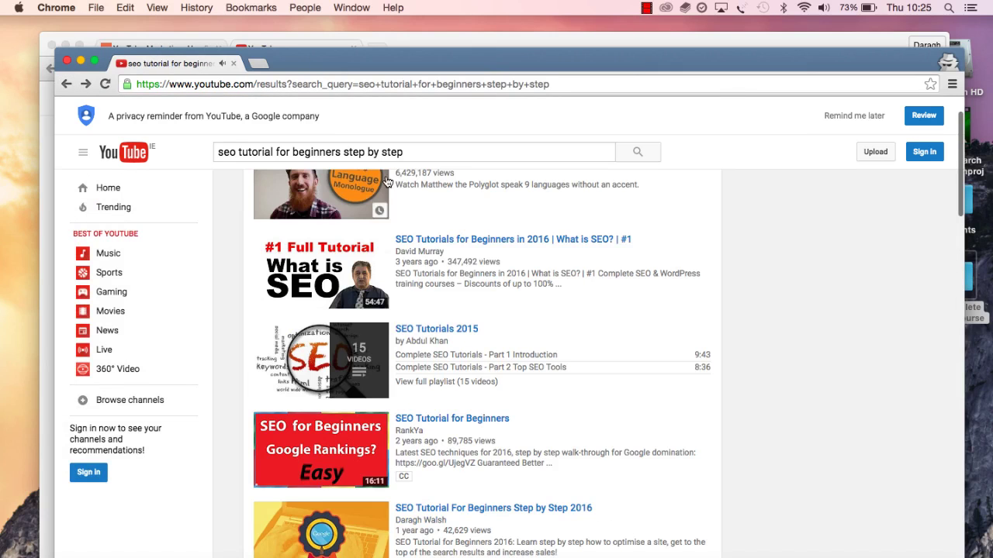
pyautogui.moveTo(401, 153); pyautogui.dragTo(343, 153)
pyautogui.press('BackSpace')
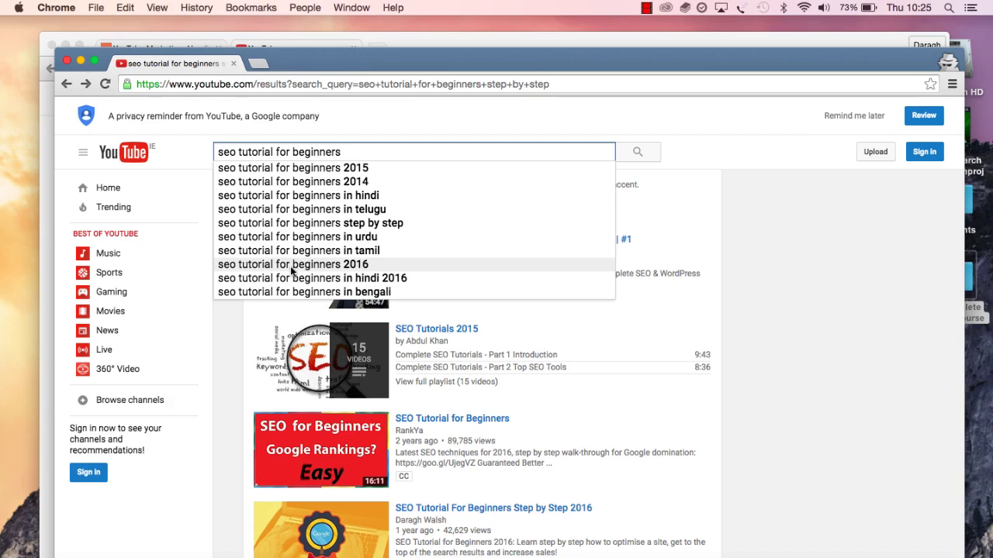
# Step: Switch to the YouTube Marketing course page, enlarge its window to full screen and highlight the keyword research note about search history skewing suggestions
pyautogui.click(328, 35)
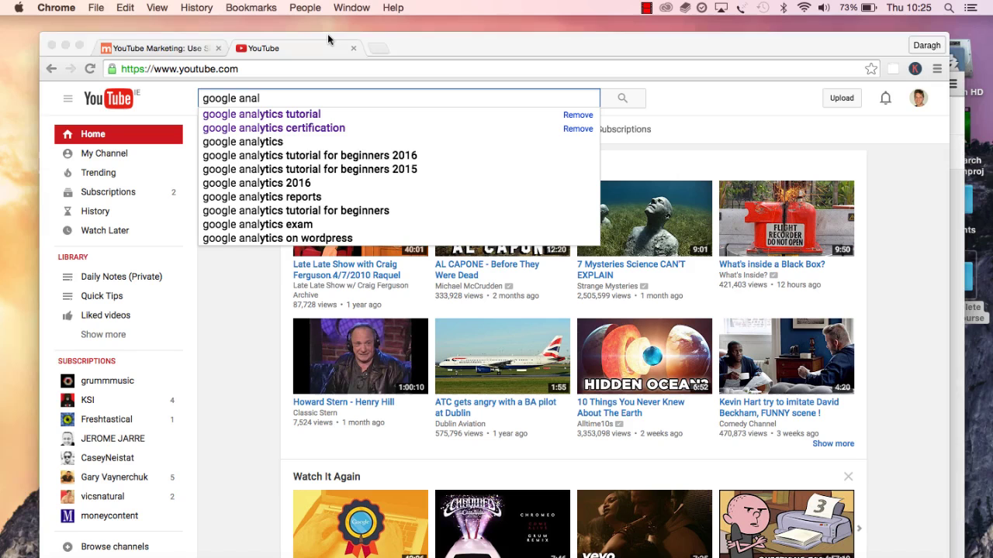
pyautogui.click(168, 45)
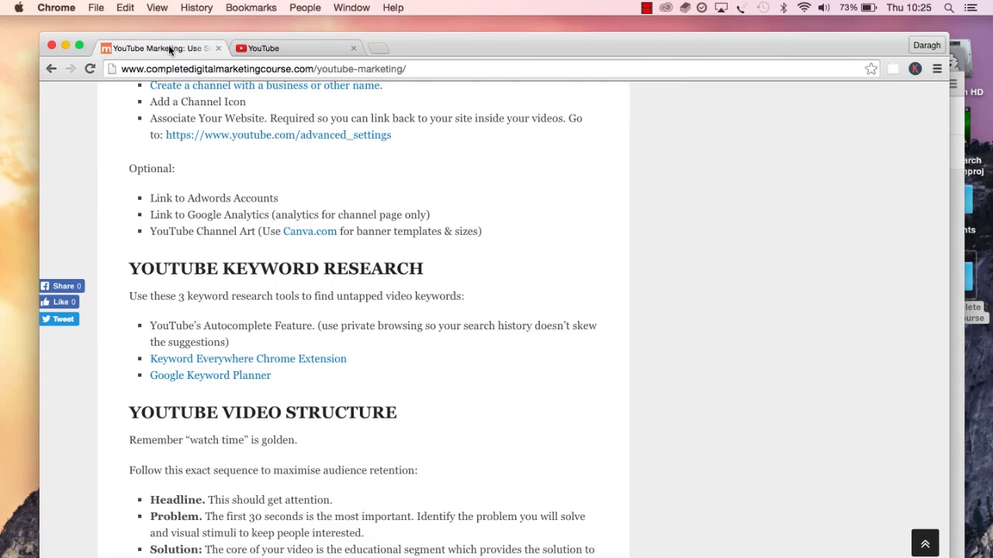
pyautogui.click(79, 45)
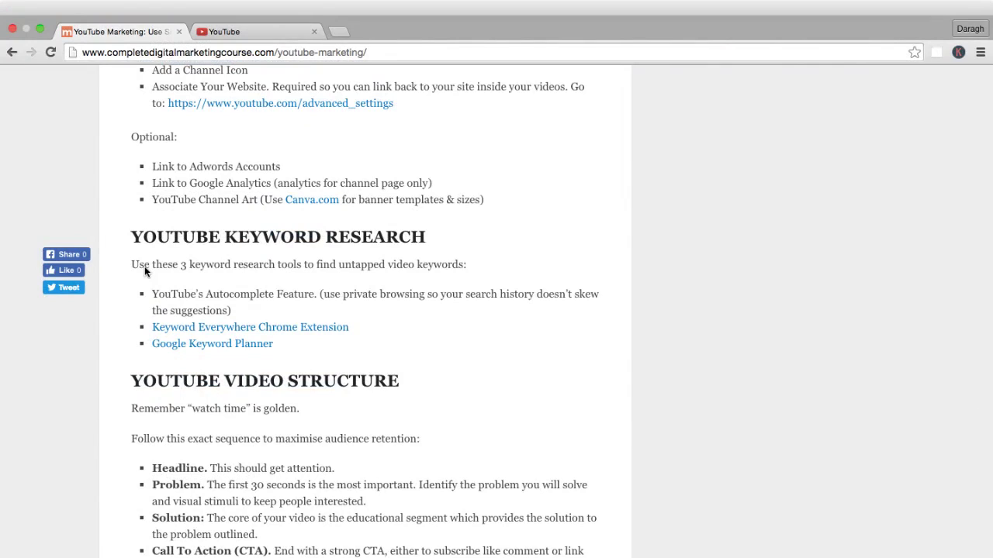
pyautogui.moveTo(153, 298); pyautogui.dragTo(549, 307)
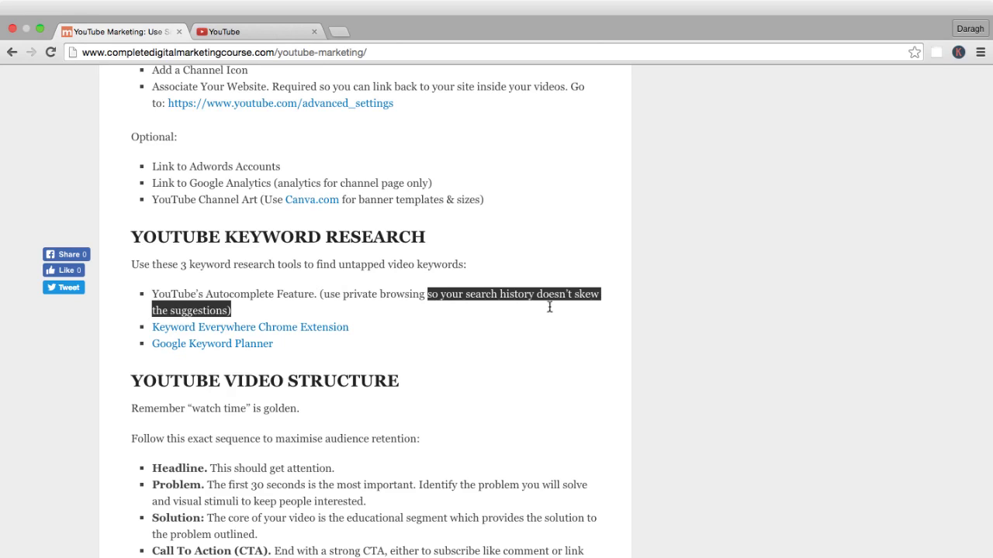
pyautogui.click(288, 312)
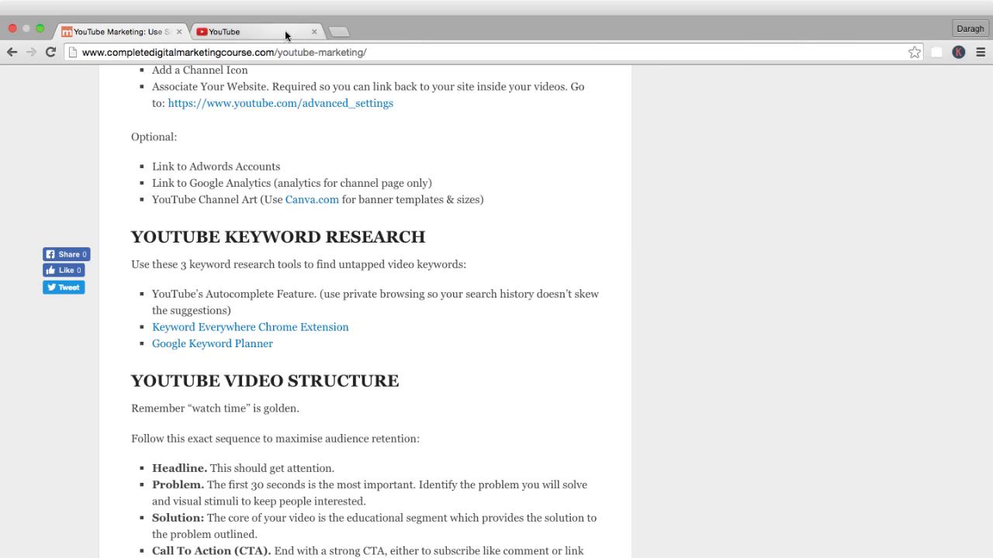
# Step: Load google.com in a new tab, search for "seo tutorial" and highlight the keyword volume and CPC line
pyautogui.click(339, 31)
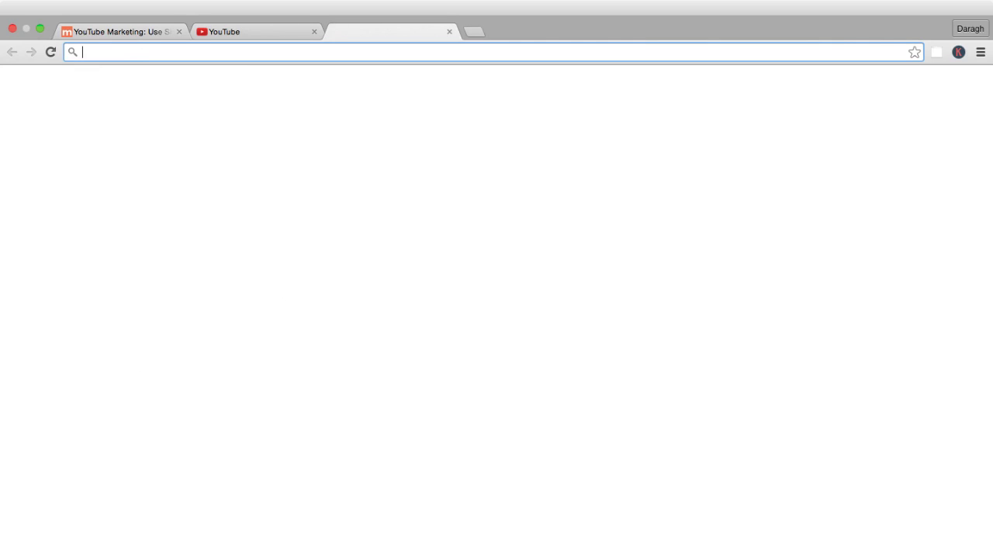
pyautogui.write('google.c')
pyautogui.press('Return')
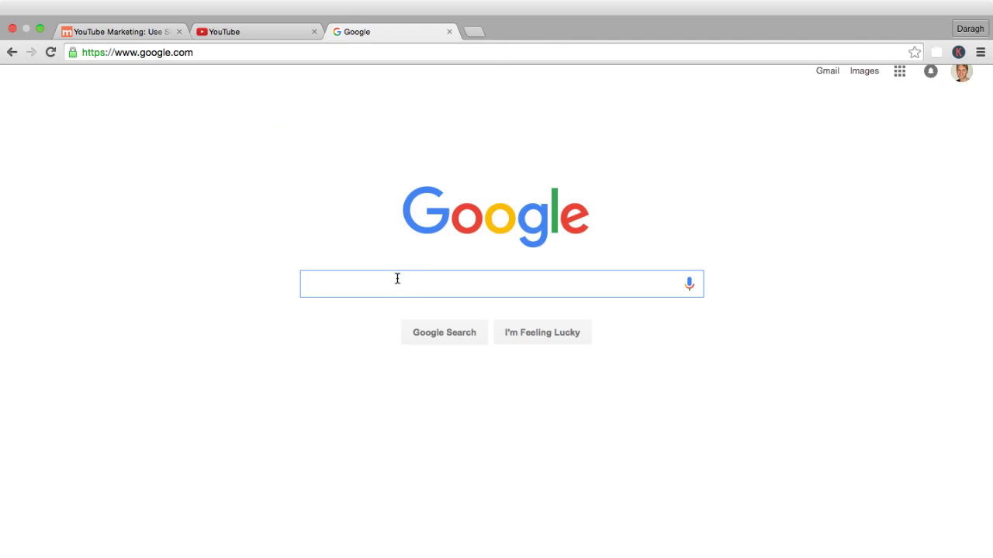
pyautogui.write('seo')
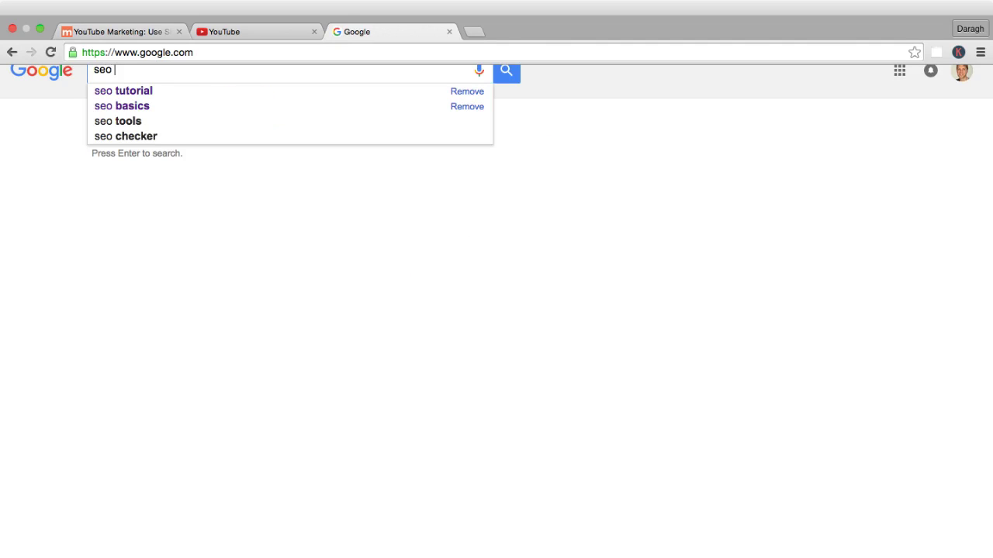
pyautogui.click(173, 92)
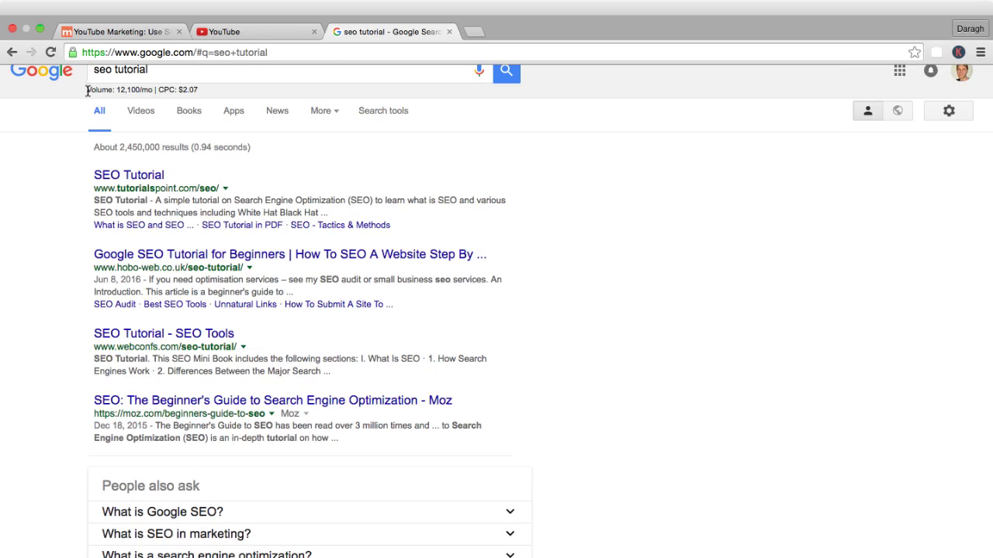
pyautogui.moveTo(88, 90); pyautogui.dragTo(201, 88)
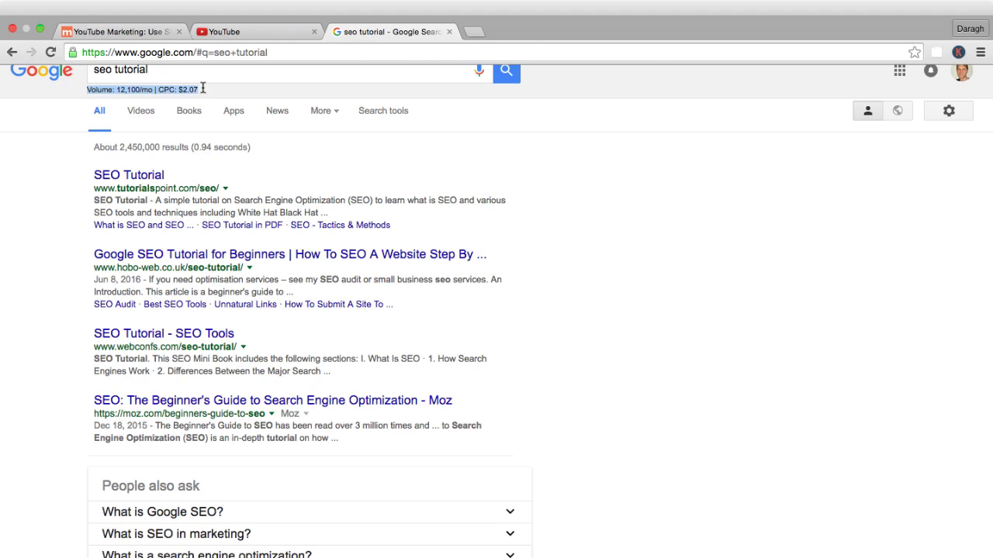
pyautogui.click(202, 89)
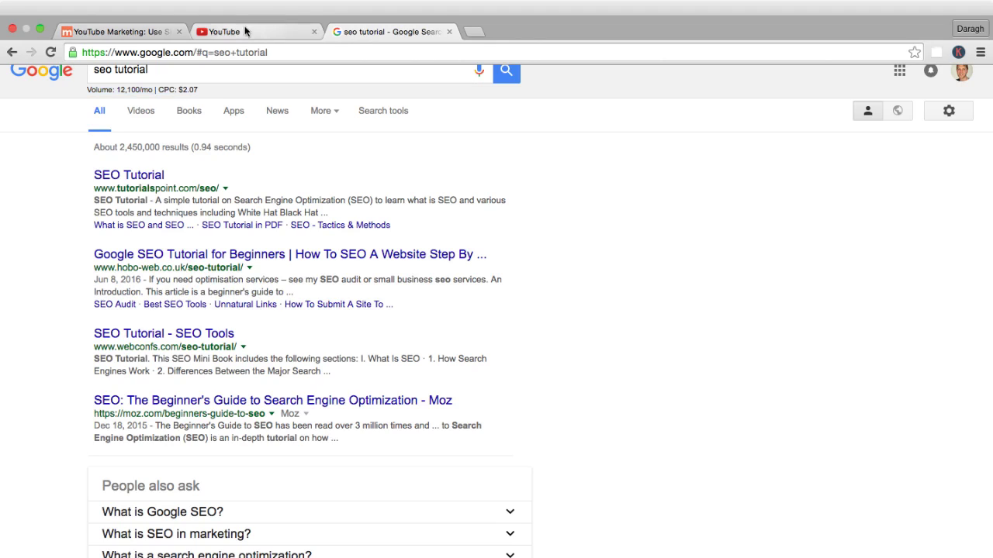
# Step: View the Keyword Everywhere Chrome Extension page linked from the YouTube Marketing course page, and close it
pyautogui.click(148, 33)
pyautogui.click(212, 327)
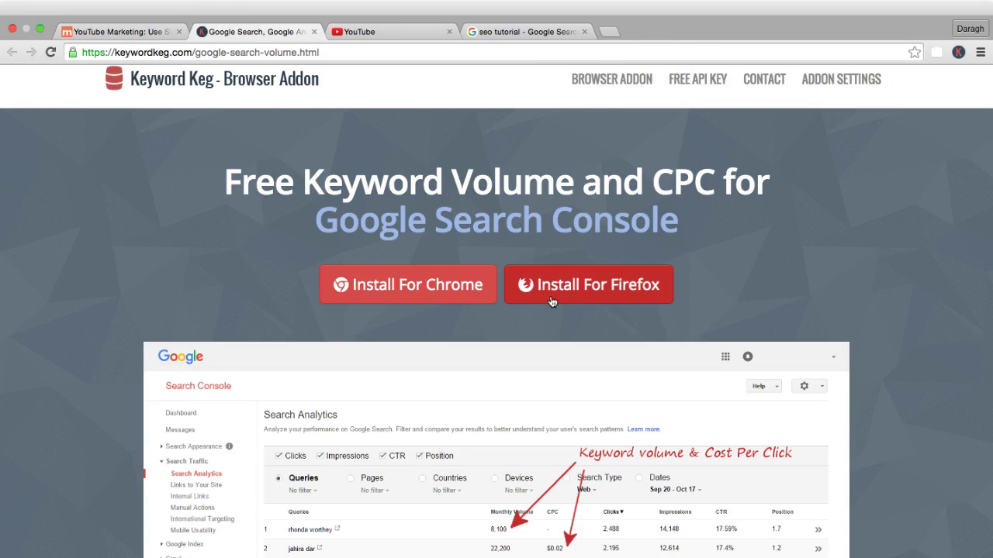
pyautogui.click(314, 32)
# Step: Return to the Google results for "seo tutorial" and highlight the monthly search volume
pyautogui.click(375, 31)
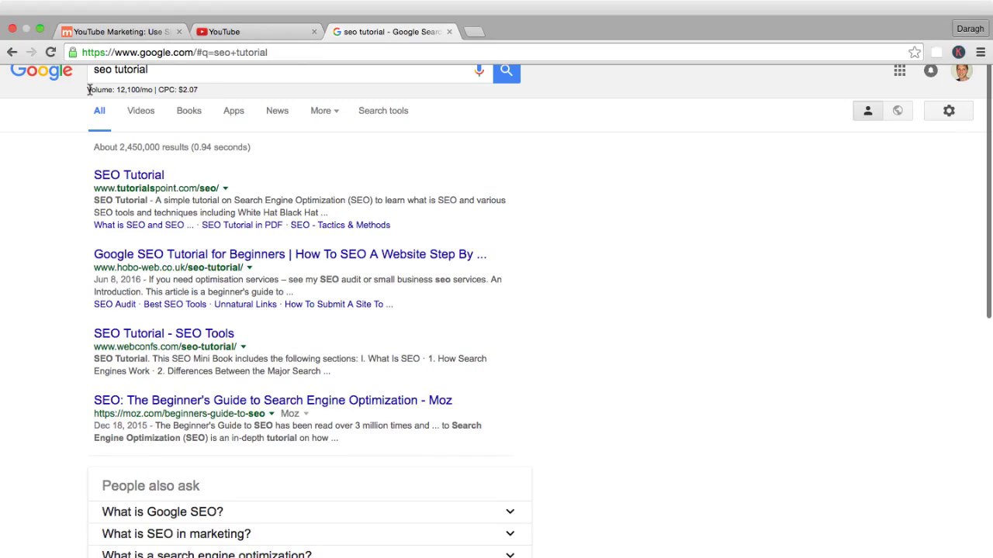
pyautogui.moveTo(88, 89); pyautogui.dragTo(146, 91)
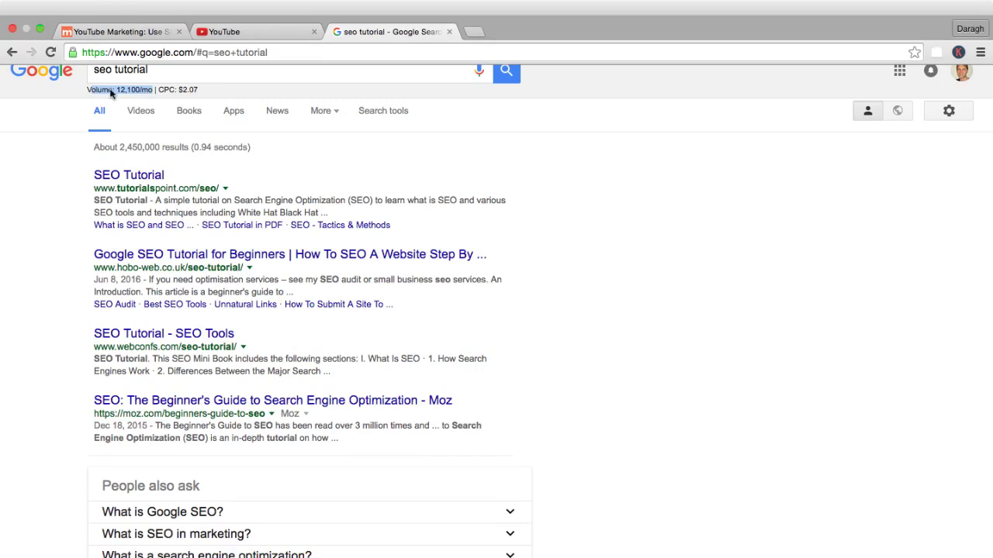
pyautogui.click(53, 184)
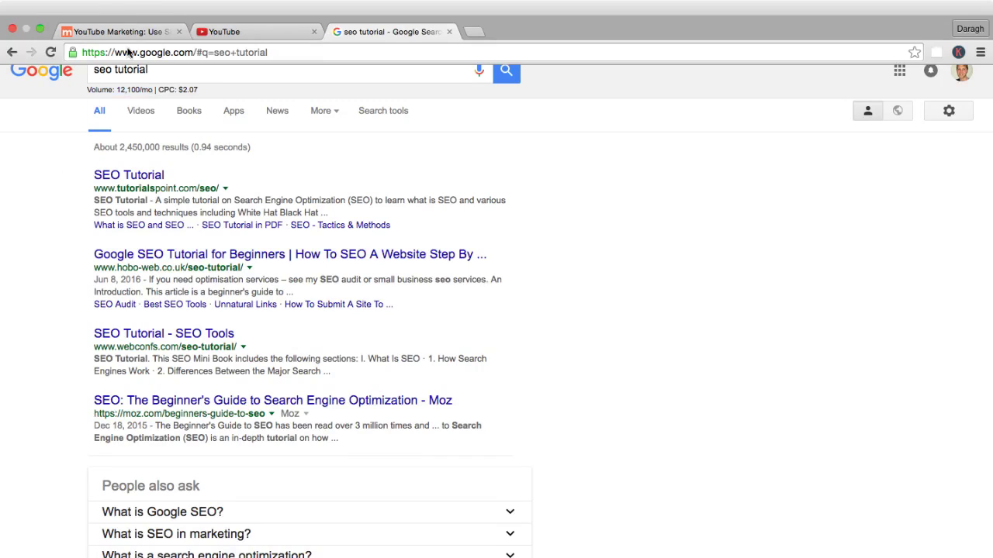
# Step: Search the signed-in YouTube page for "seo tutorial", and highlight the volume and CPC shown for the same query in Google
pyautogui.click(207, 32)
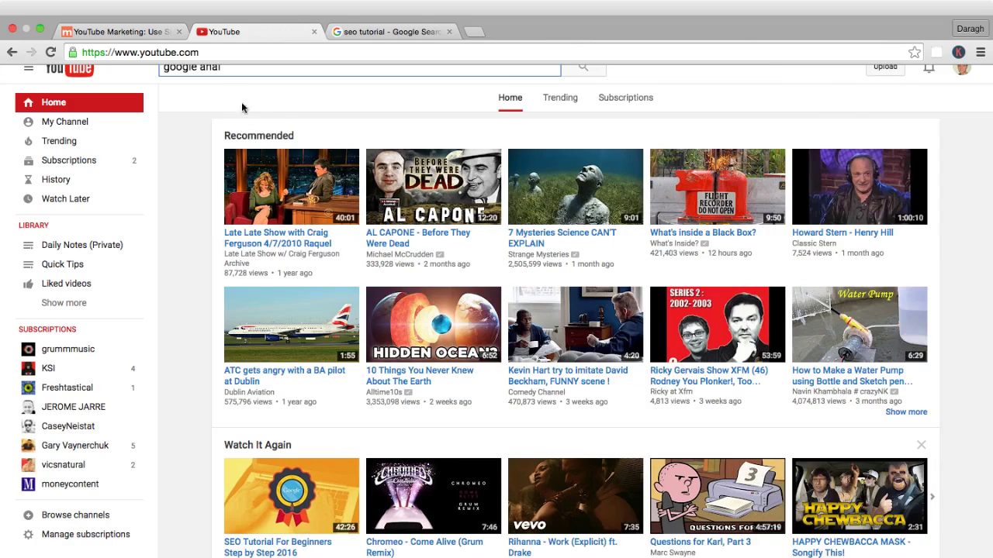
pyautogui.scroll(-1, 228, 108)
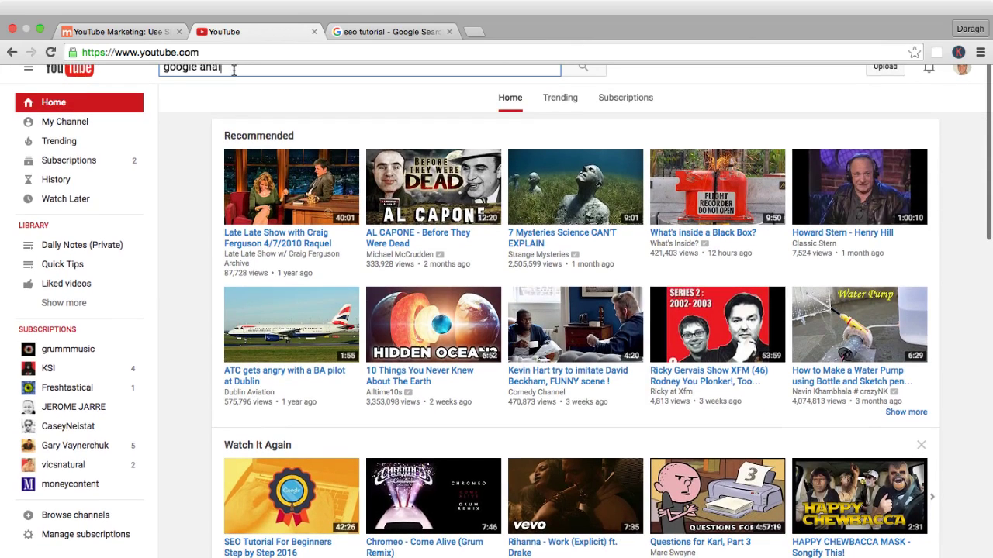
pyautogui.moveTo(233, 70); pyautogui.dragTo(161, 70)
pyautogui.write('seo')
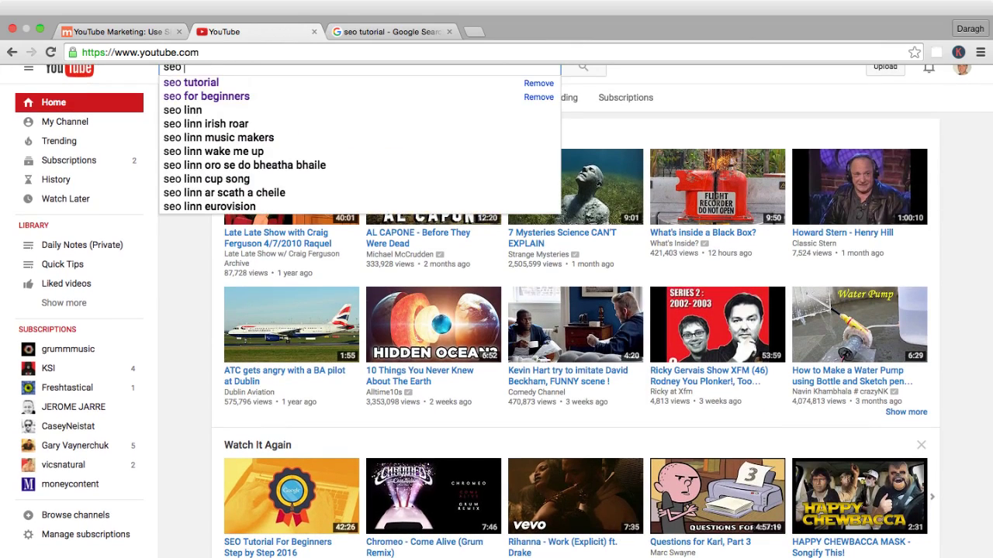
pyautogui.click(184, 83)
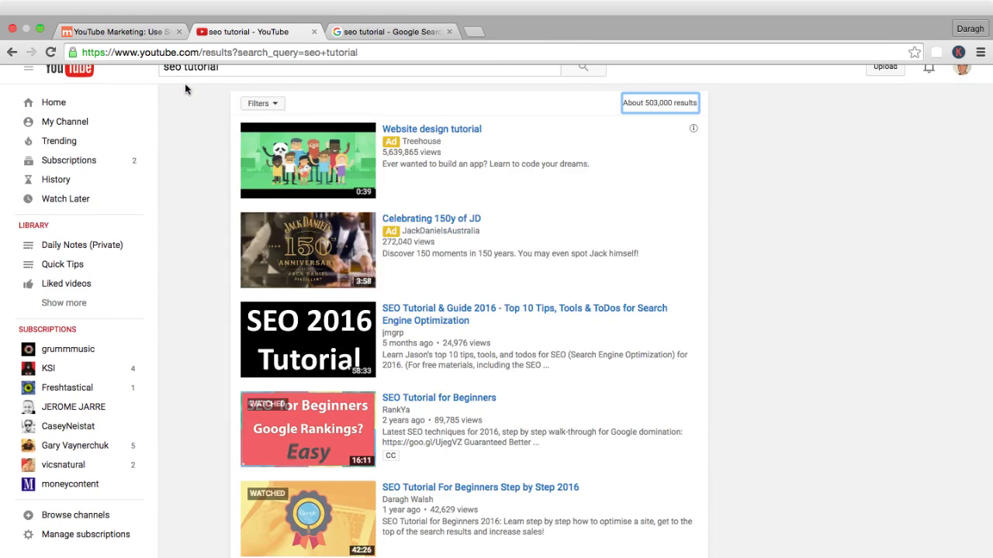
pyautogui.click(387, 32)
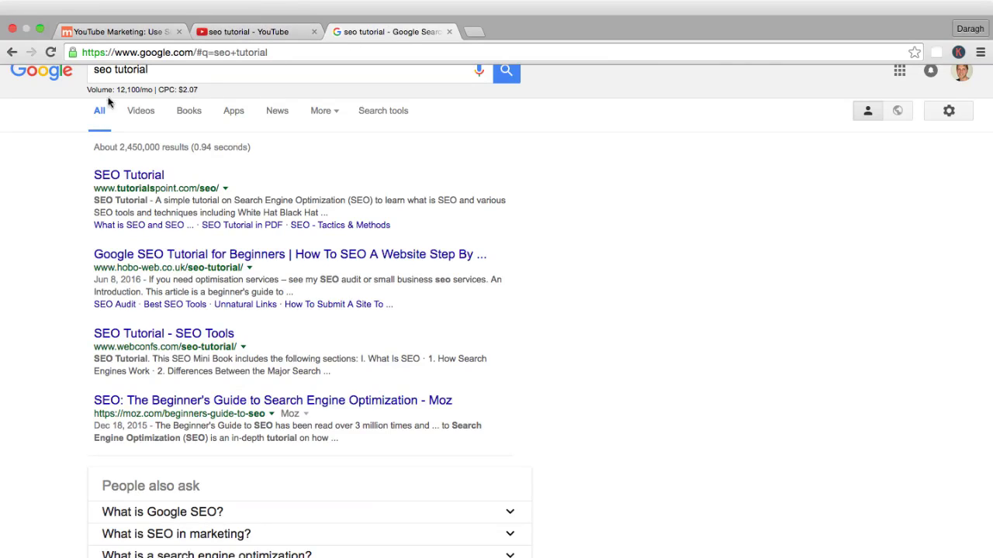
pyautogui.moveTo(120, 90); pyautogui.dragTo(173, 94)
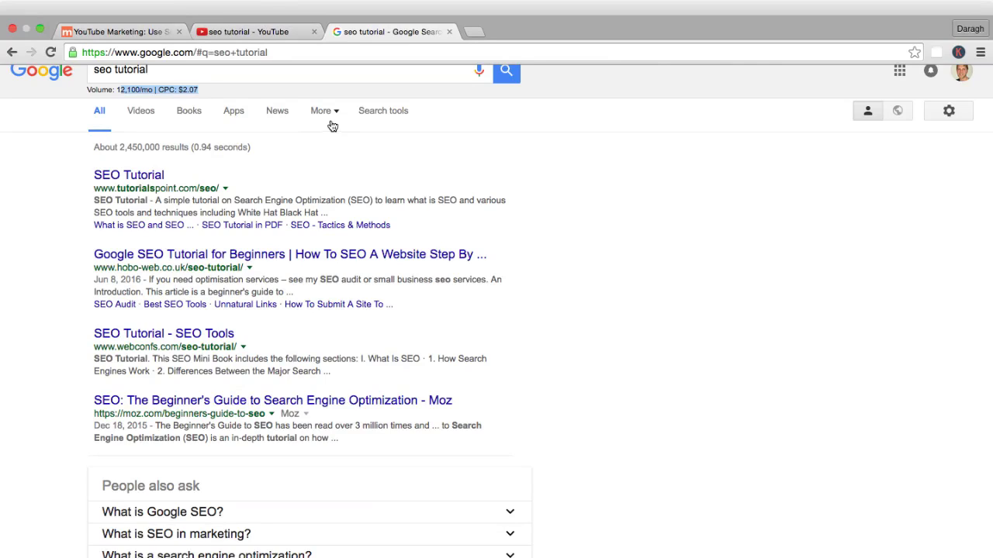
# Step: Search YouTube for the suggested query "seo tutorial for beginners" and copy that phrase
pyautogui.click(253, 31)
pyautogui.click(234, 68)
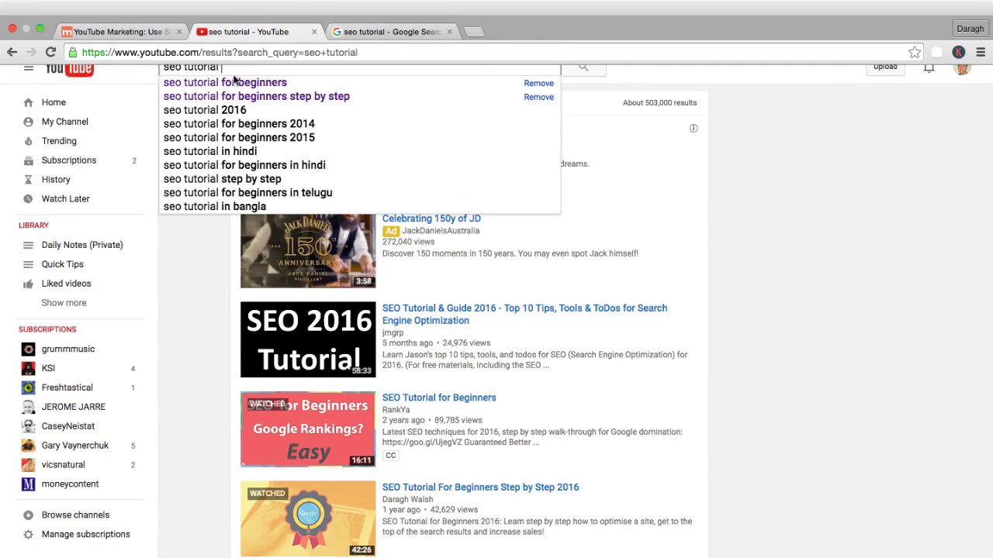
pyautogui.click(232, 81)
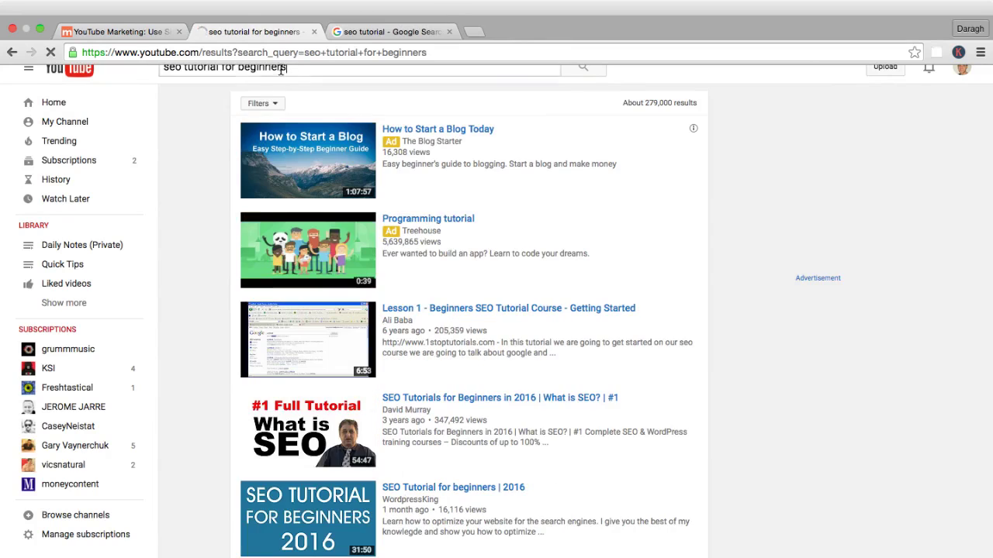
pyautogui.moveTo(285, 69); pyautogui.dragTo(160, 68)
pyautogui.press('super+c')
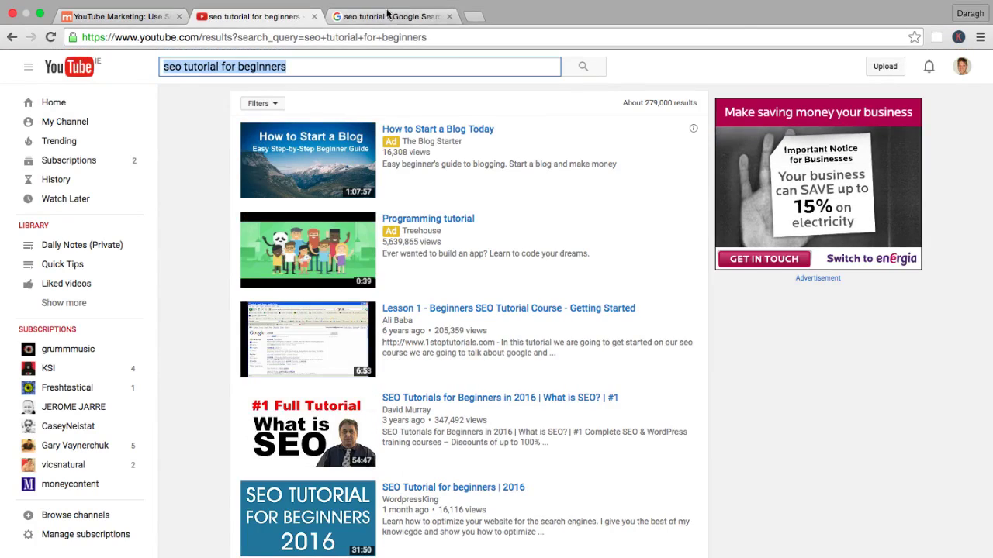
# Step: Search Google for the copied phrase "seo tutorial for beginners" in place of the old query, and highlight its monthly volume
pyautogui.click(387, 14)
pyautogui.click(167, 68)
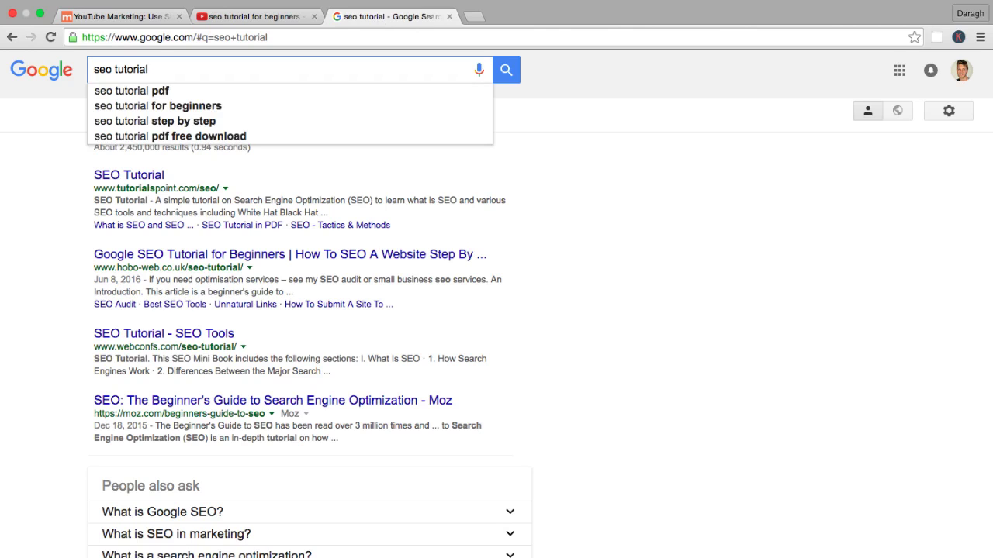
pyautogui.press('super+v')
pyautogui.press('Escape')
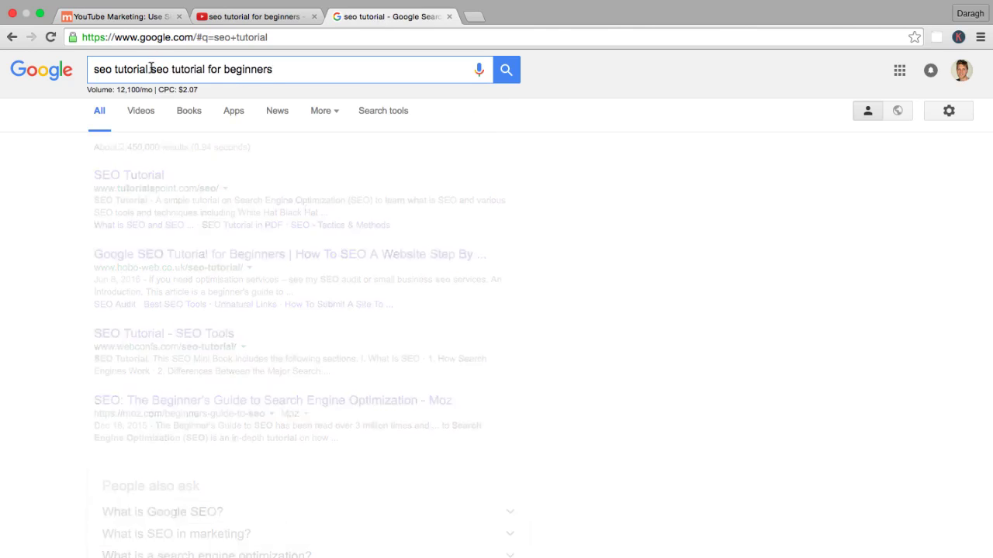
pyautogui.moveTo(151, 69); pyautogui.dragTo(87, 69)
pyautogui.press('BackSpace')
pyautogui.press('Return')
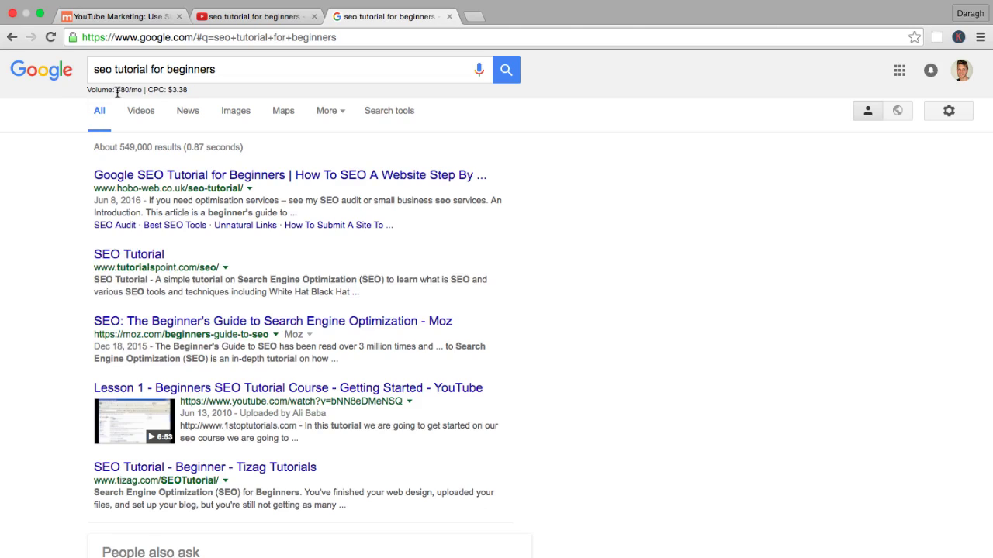
pyautogui.moveTo(128, 91); pyautogui.dragTo(137, 92)
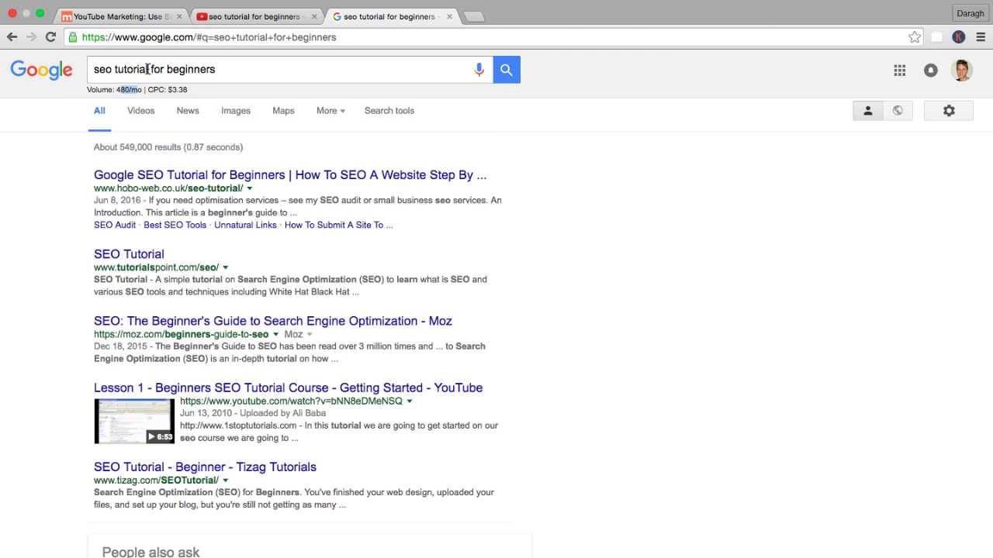
# Step: Highlight the "seo tutorial" part of the Google query, followed by its "for beginners" part
pyautogui.doubleClick(148, 69)
pyautogui.moveTo(148, 69); pyautogui.dragTo(83, 74)
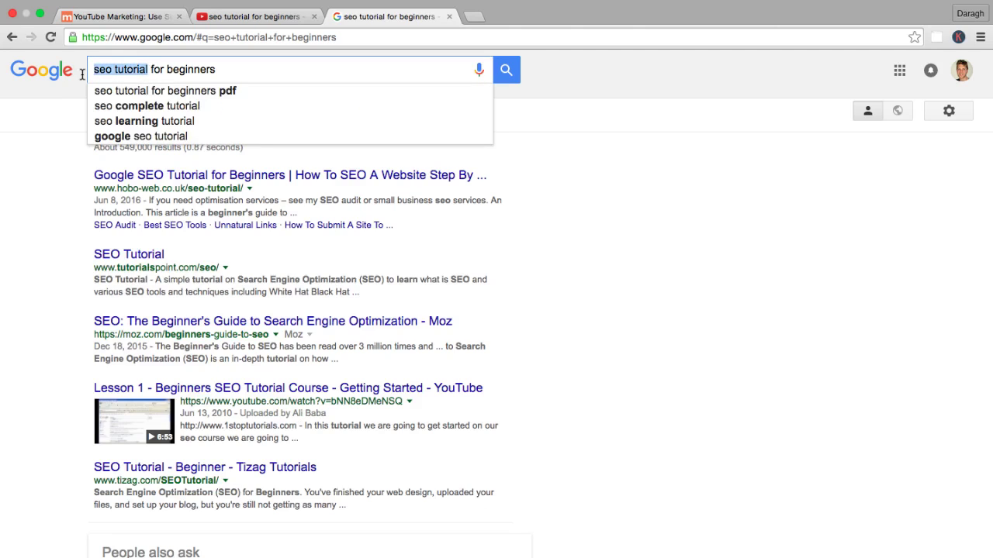
pyautogui.click(137, 69)
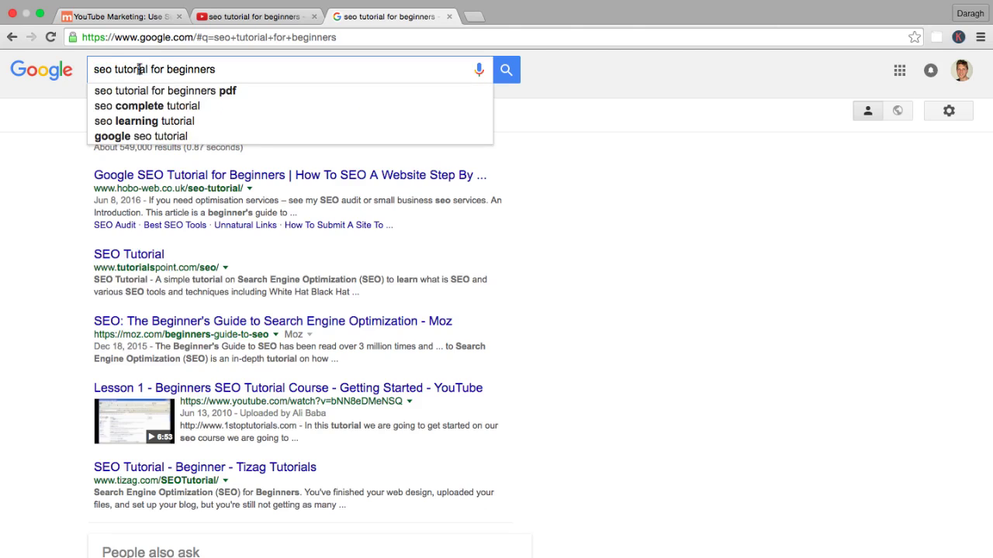
pyautogui.moveTo(210, 69); pyautogui.dragTo(154, 70)
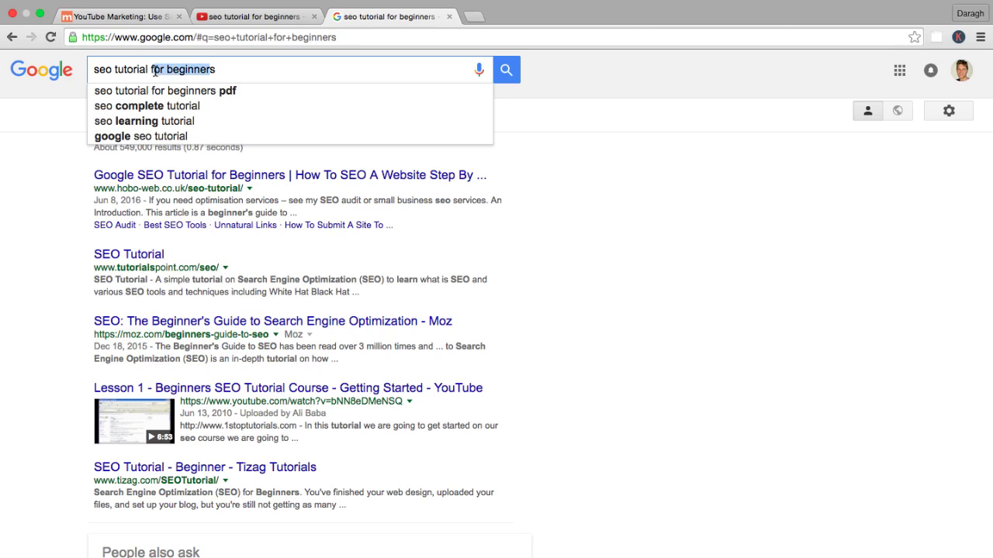
pyautogui.click(227, 66)
pyautogui.hotkey('shift', 'alt', 'Left')
pyautogui.hotkey('shift', 'alt', 'Left')
pyautogui.click(224, 69)
# Step: Glance at the YouTube results, return to Google and search for "seo tutorial for beginners 2016"
pyautogui.click(256, 16)
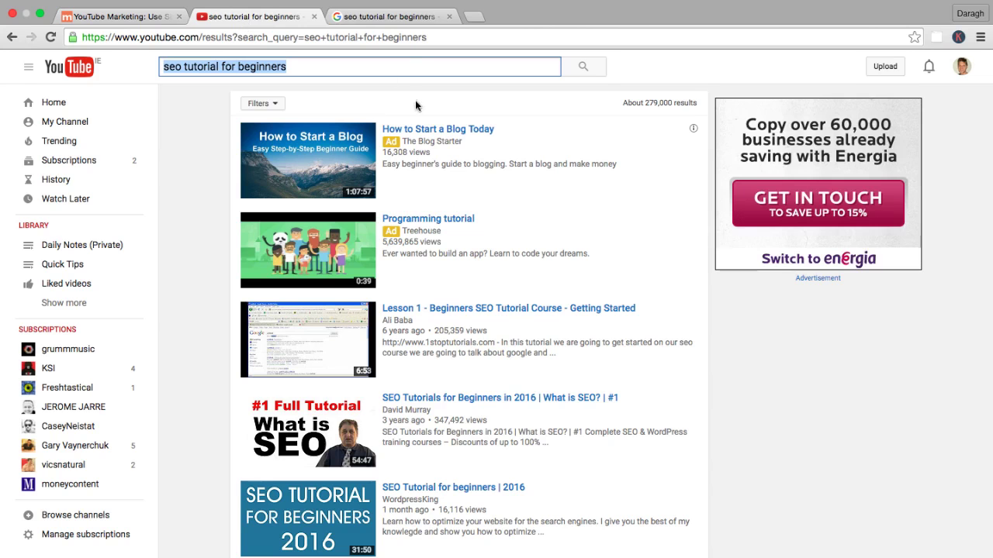
pyautogui.click(397, 17)
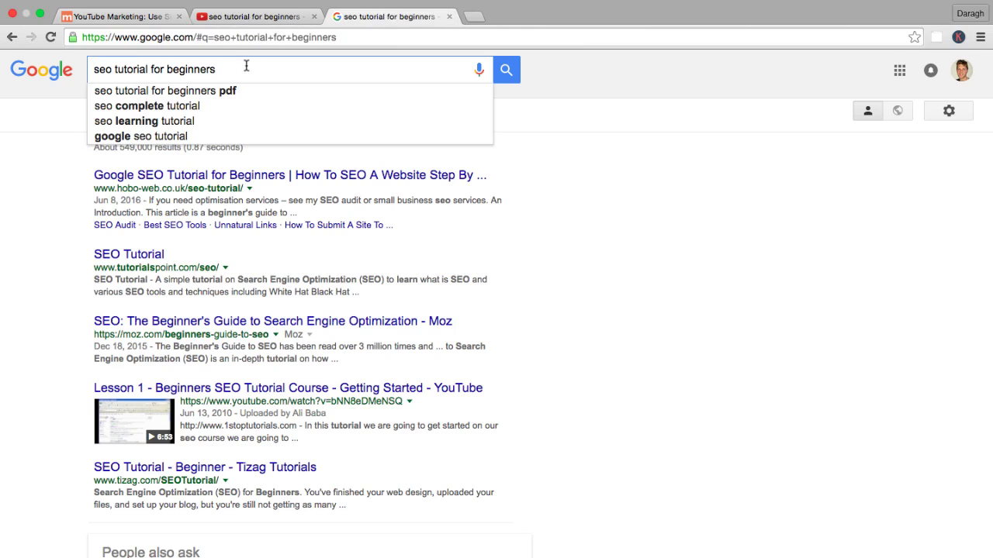
pyautogui.write('2016')
pyautogui.press('Return')
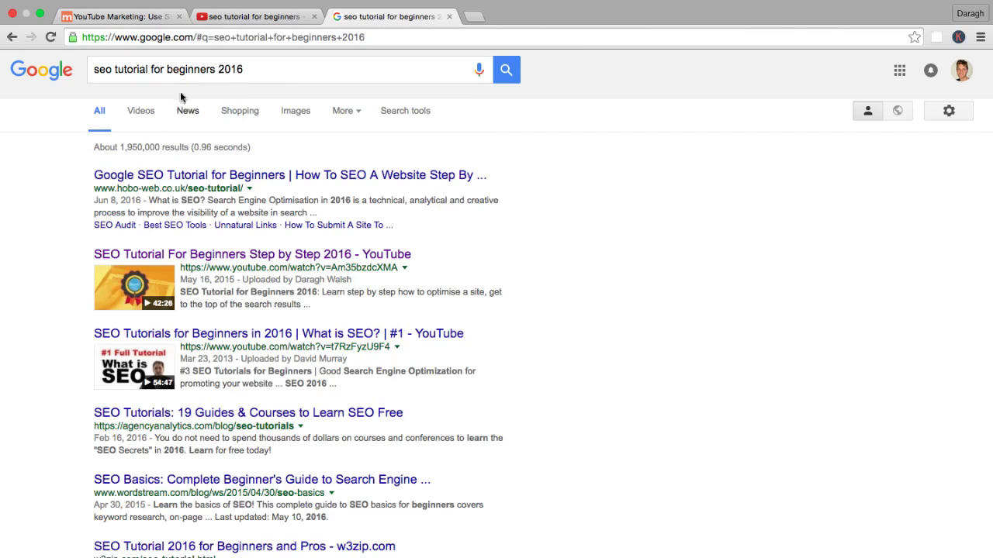
# Step: Remove "for beginners" from the Google query and search for "seo tutorial 2016"
pyautogui.moveTo(215, 69); pyautogui.dragTo(148, 67)
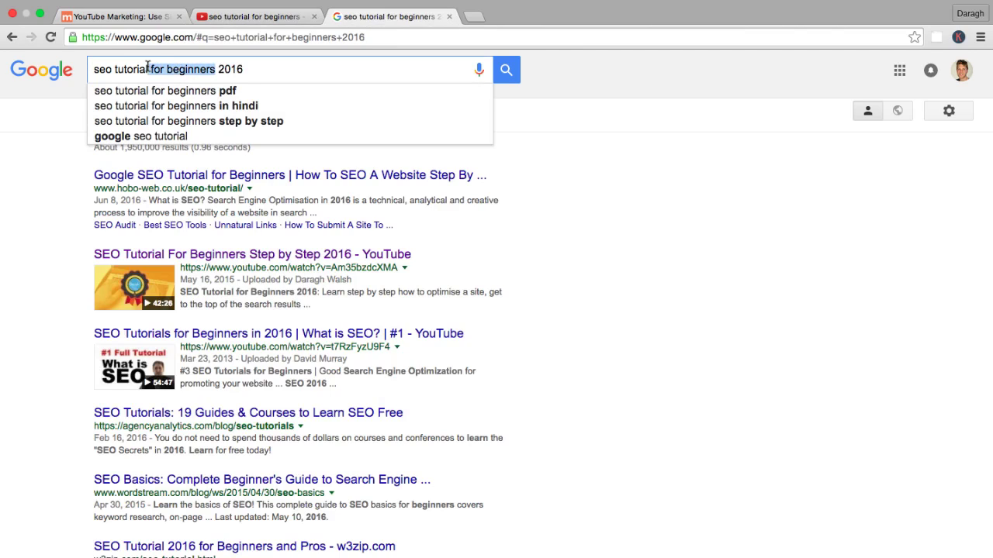
pyautogui.press('BackSpace')
pyautogui.press('Return')
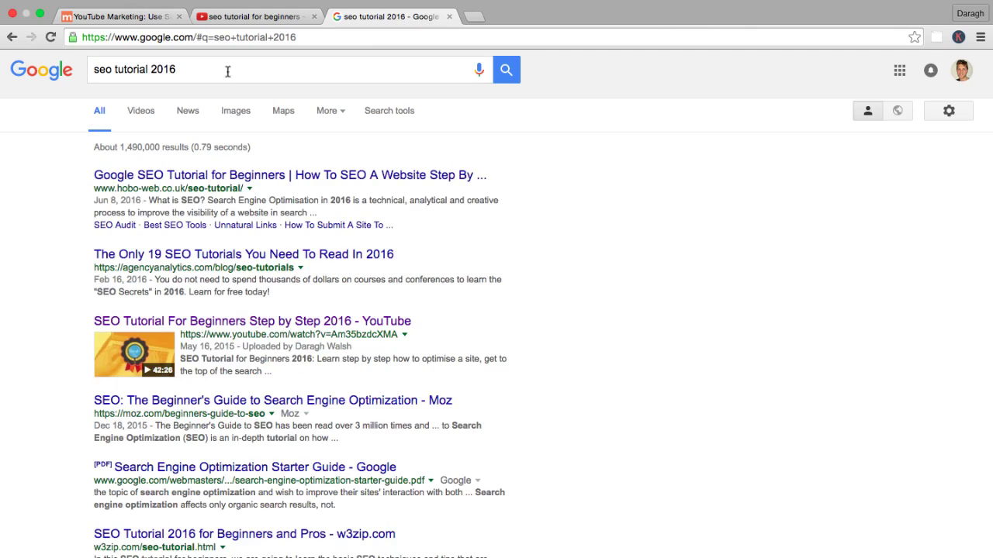
# Step: Return to the YouTube Marketing course page and highlight the YouTube's Autocomplete Feature item under YouTube Keyword Research
pyautogui.click(236, 20)
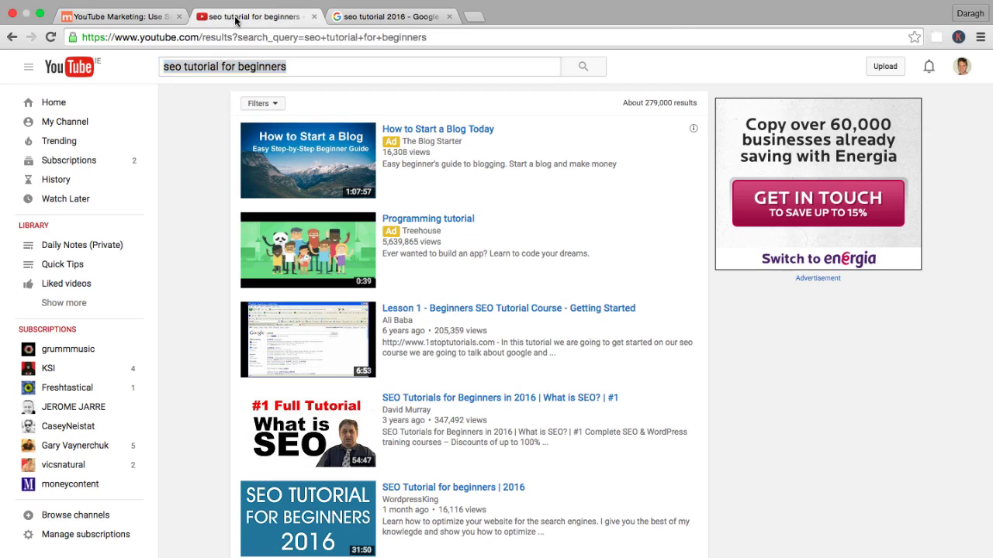
pyautogui.click(133, 22)
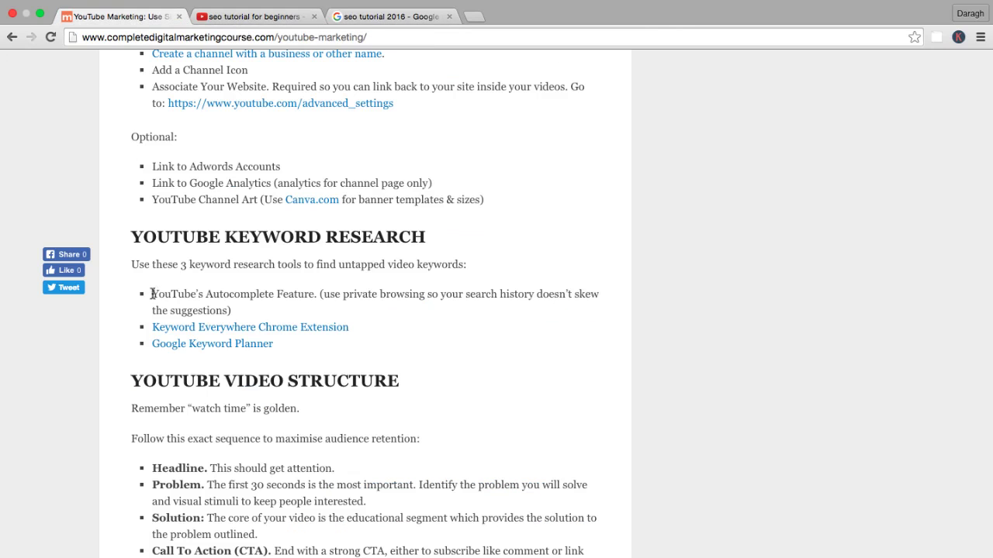
pyautogui.moveTo(151, 294); pyautogui.dragTo(300, 294)
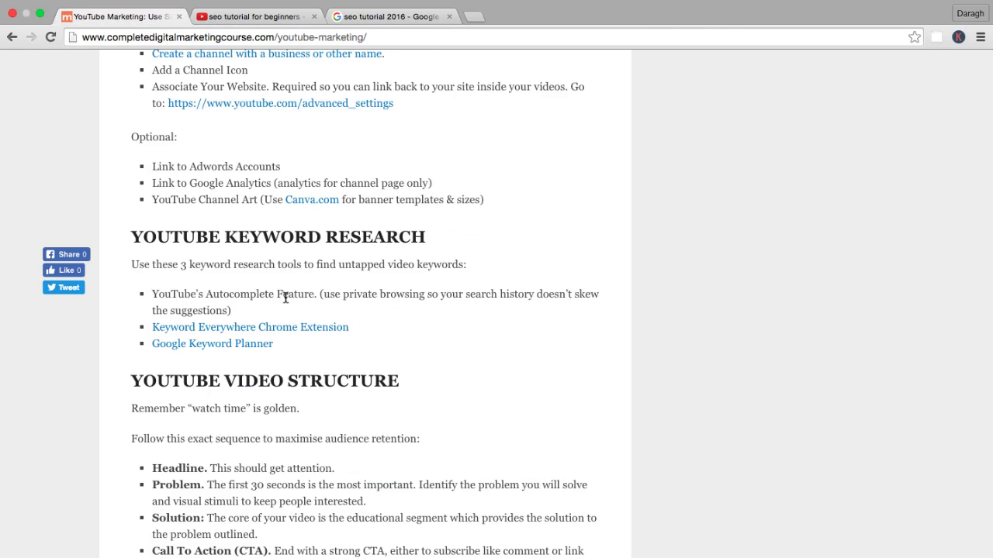
# Step: Remove "2016" from the Google query, search for "seo tutorial" and highlight its CPC value
pyautogui.click(358, 17)
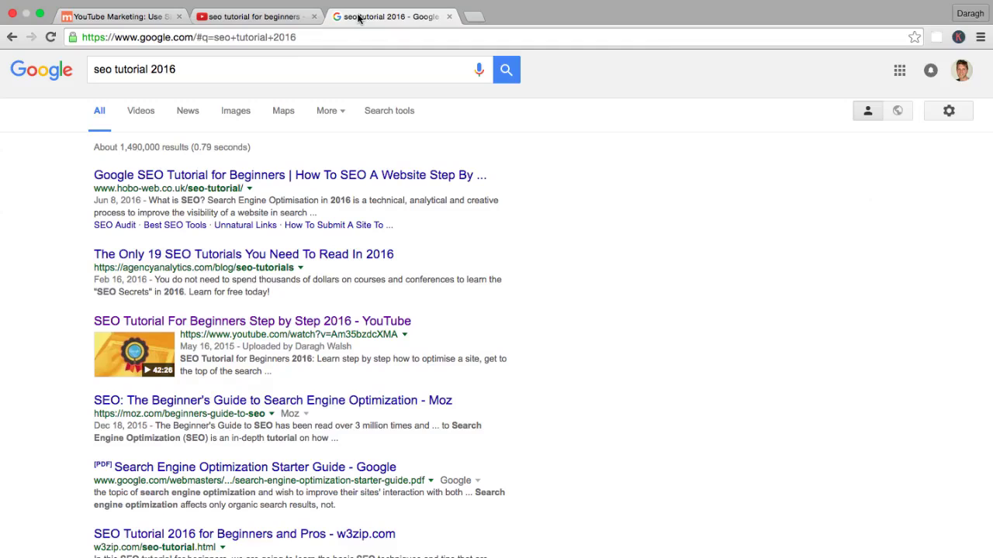
pyautogui.click(182, 70)
pyautogui.moveTo(182, 70); pyautogui.dragTo(149, 71)
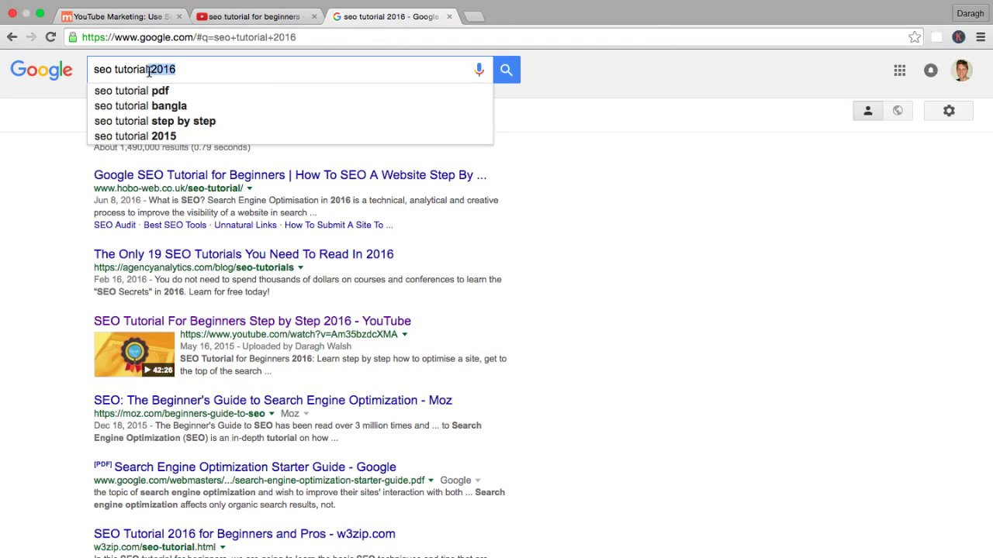
pyautogui.press('BackSpace')
pyautogui.press('Return')
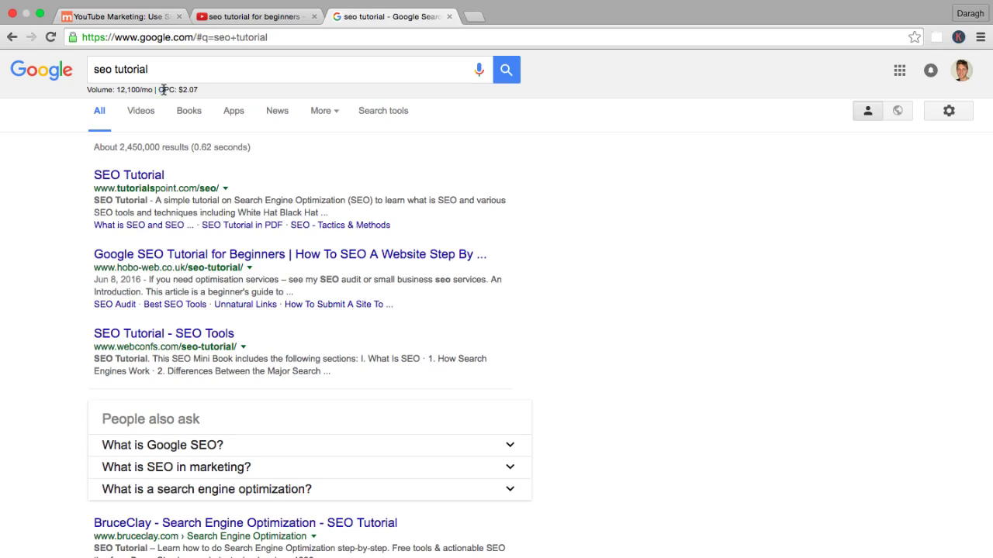
pyautogui.moveTo(158, 90); pyautogui.dragTo(198, 90)
pyautogui.click(182, 88)
pyautogui.moveTo(179, 89); pyautogui.dragTo(204, 91)
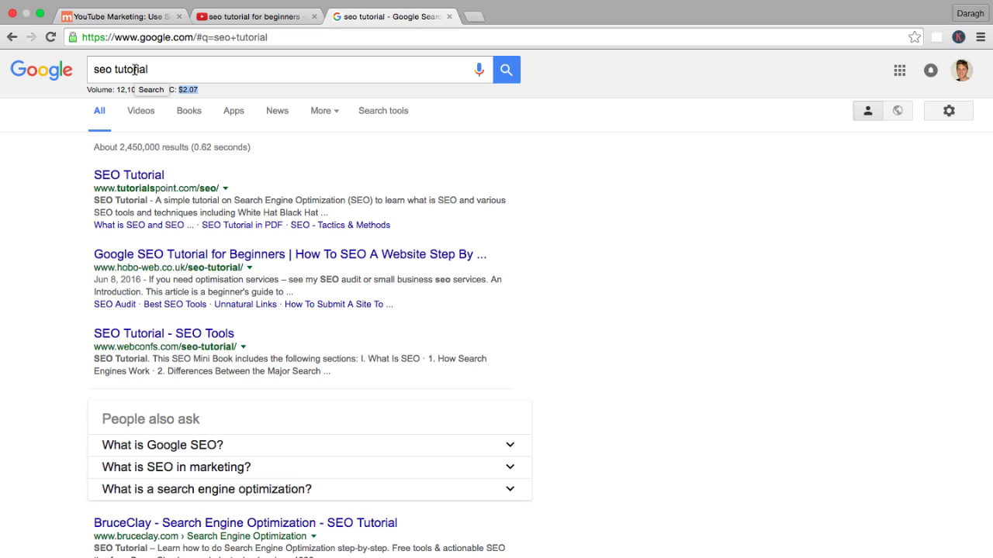
pyautogui.click(94, 69)
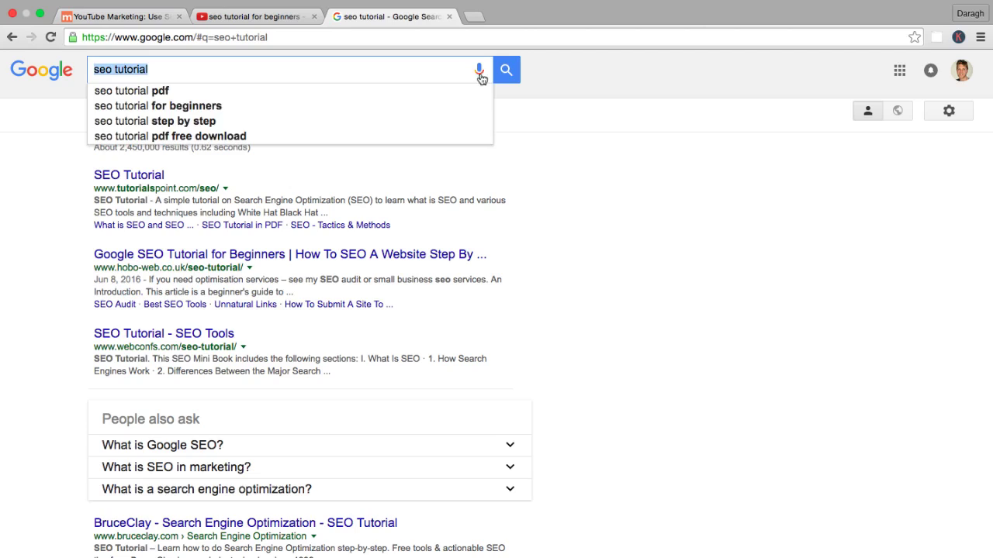
pyautogui.click(502, 72)
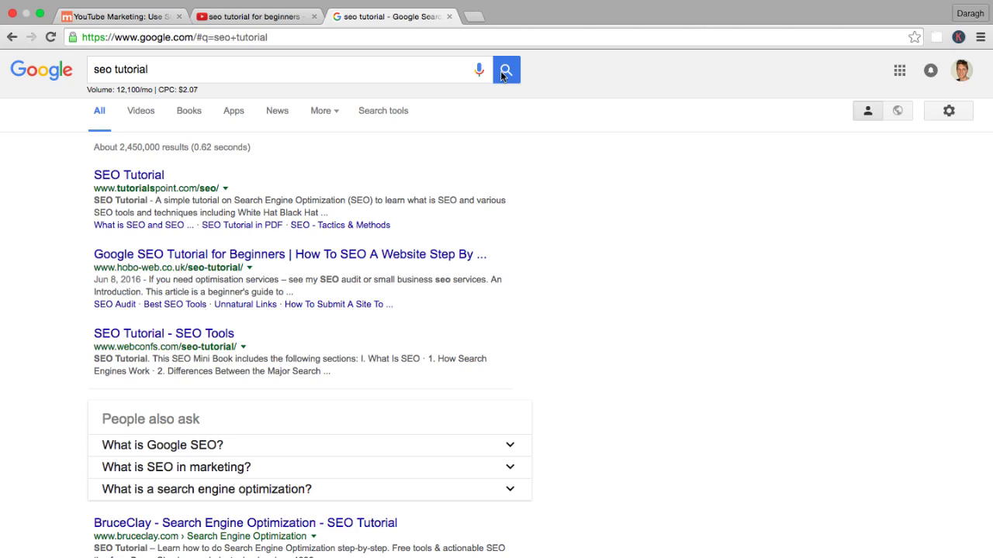
# Step: Check the course page, search for "google keyword planner" in a new tab and open the AdWords Keyword Planner result
pyautogui.click(155, 17)
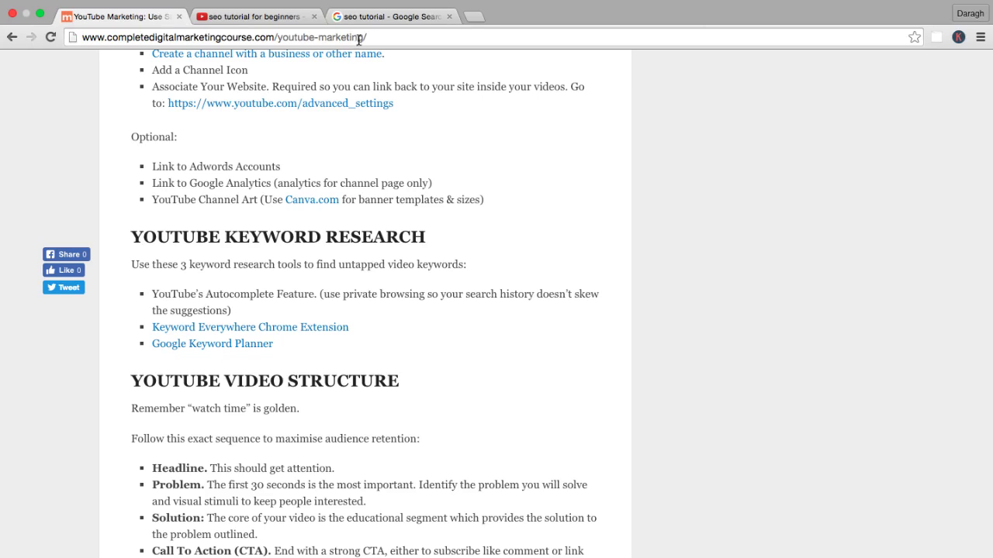
pyautogui.click(474, 16)
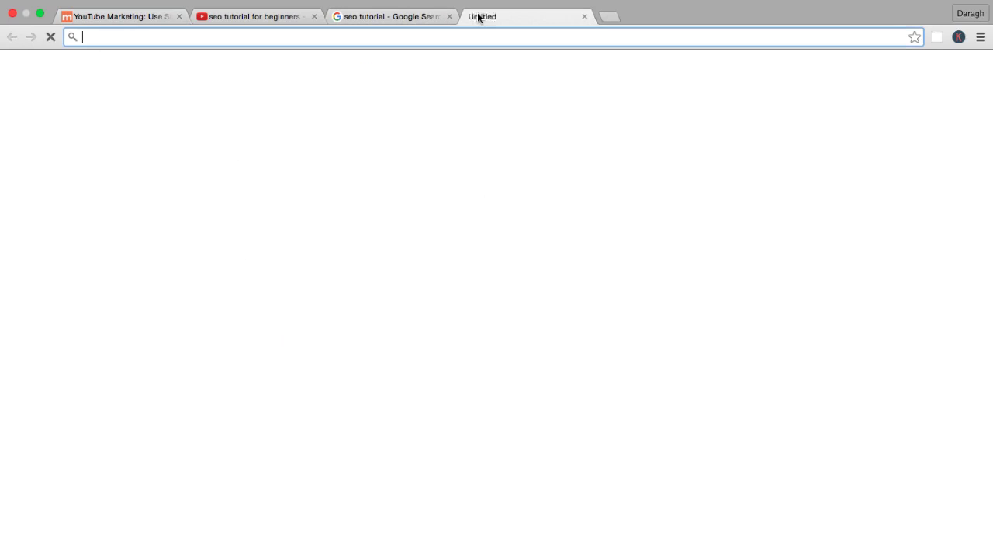
pyautogui.write('google key')
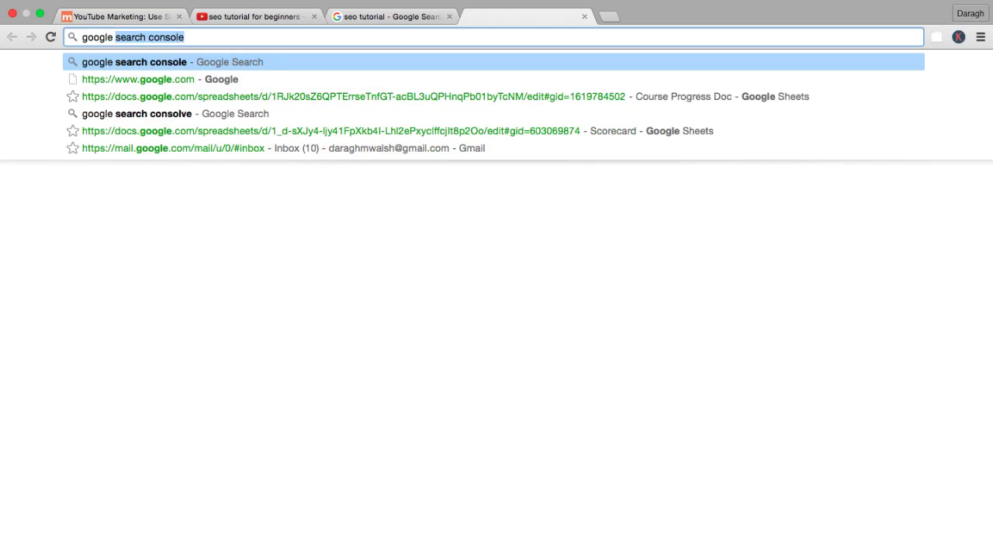
pyautogui.press('BackSpace')
pyautogui.press('BackSpace')
pyautogui.press('BackSpace')
pyautogui.press('BackSpace')
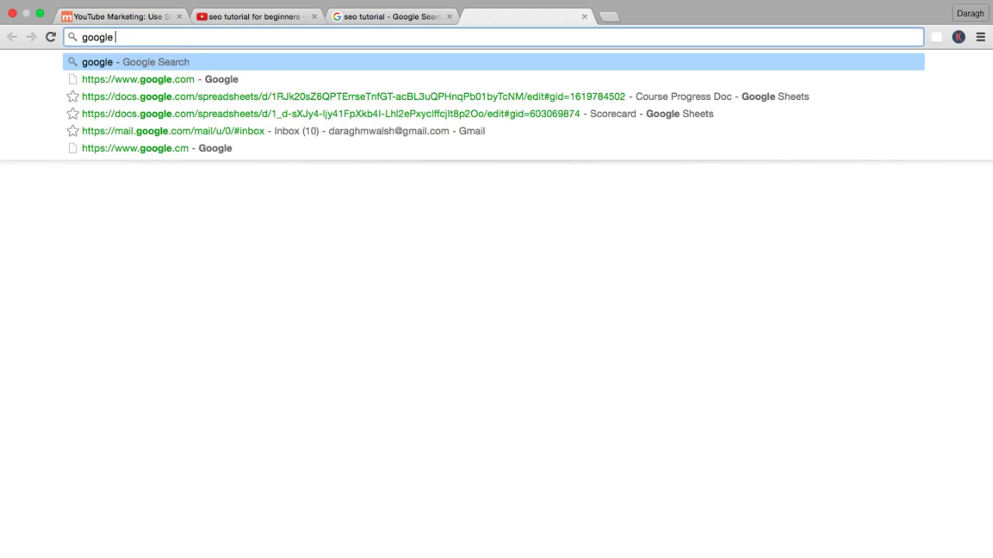
pyautogui.write('key')
pyautogui.press('Return')
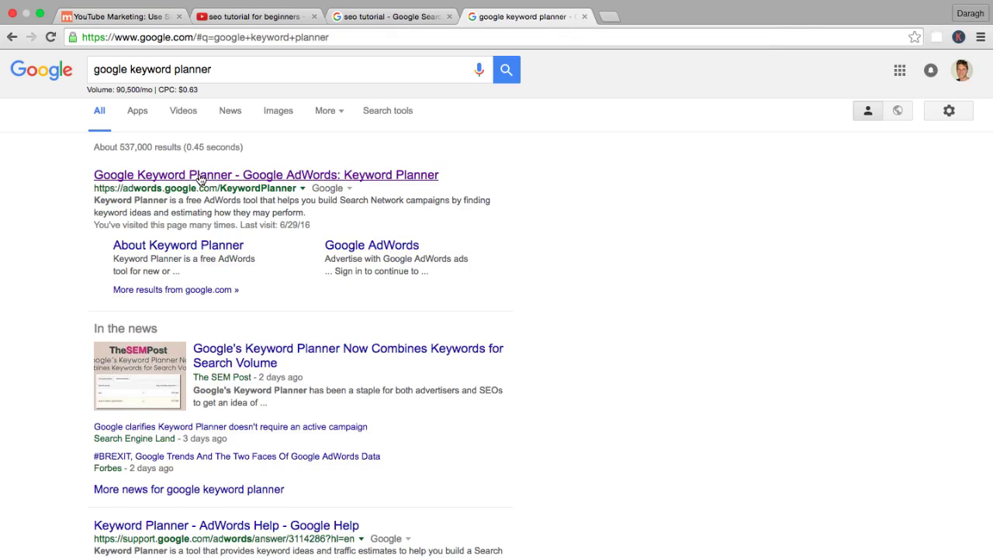
pyautogui.click(200, 179)
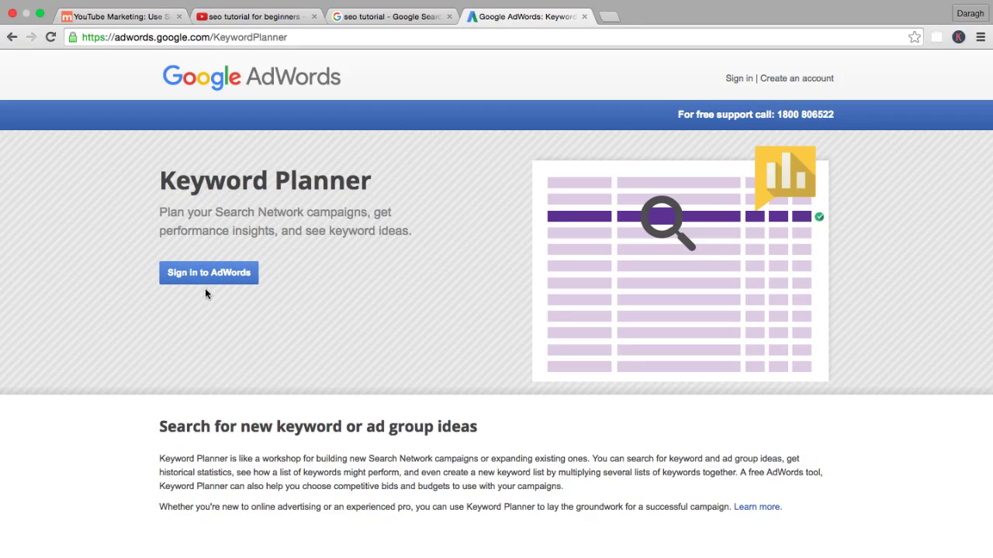
# Step: Sign in to AdWords and open the Keyword Planner from its tools
pyautogui.click(199, 287)
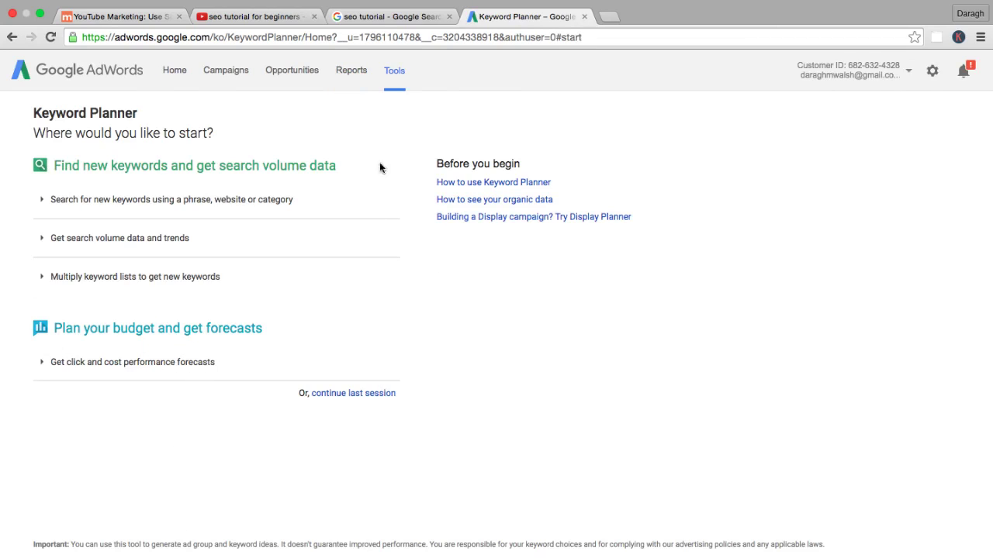
pyautogui.click(393, 72)
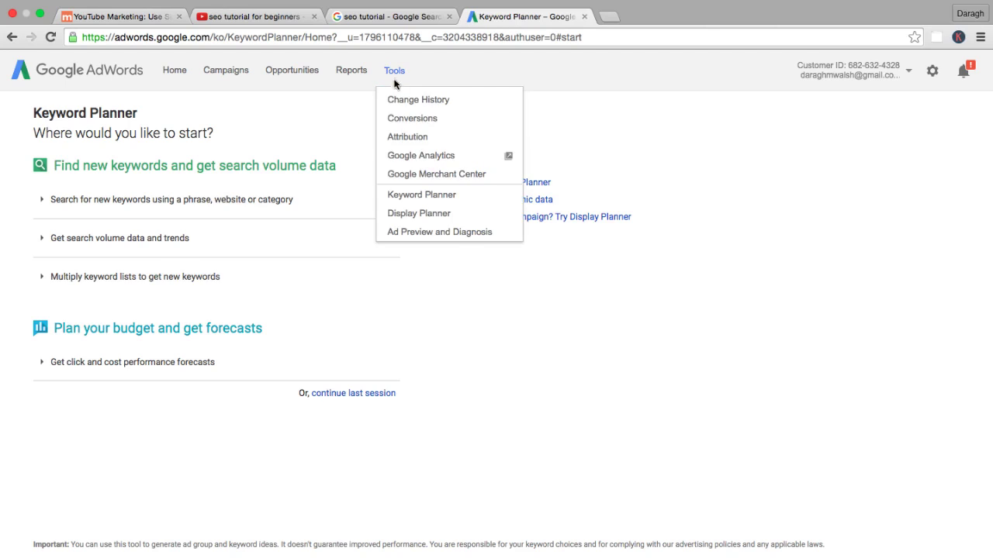
pyautogui.click(413, 195)
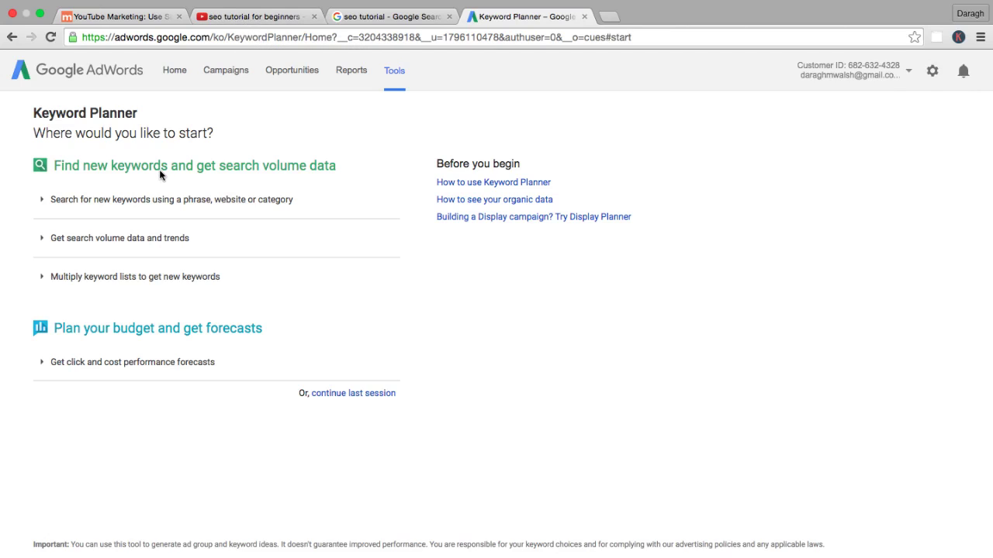
# Step: Search for new keywords using "seo" as the product or service and review the keyword ideas with their search volumes
pyautogui.click(116, 205)
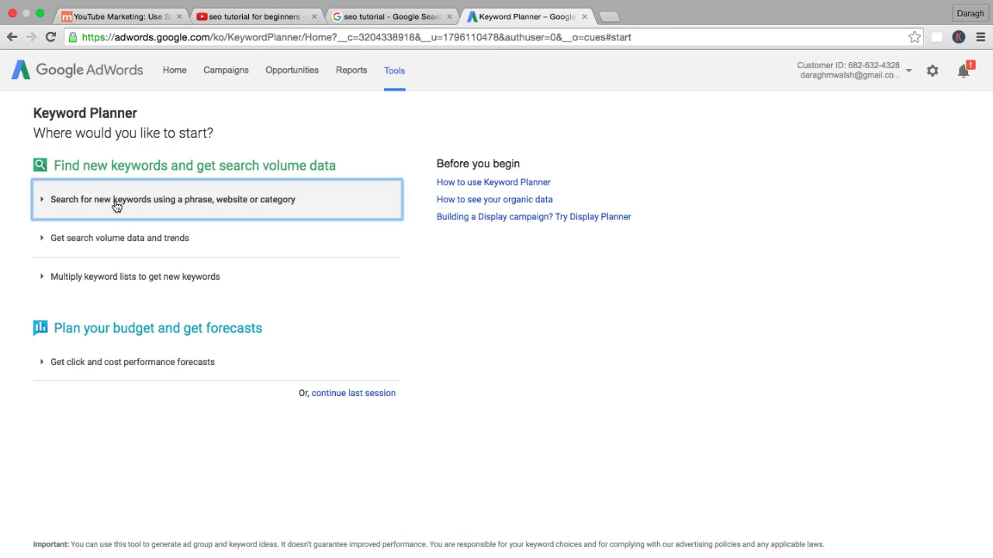
pyautogui.click(126, 272)
pyautogui.write('seo')
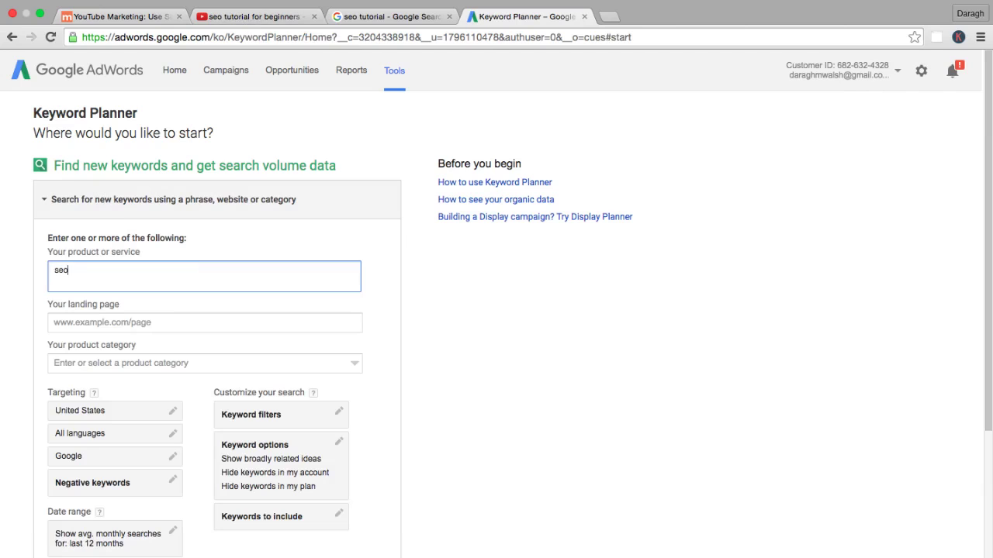
pyautogui.scroll(-3, 116, 450)
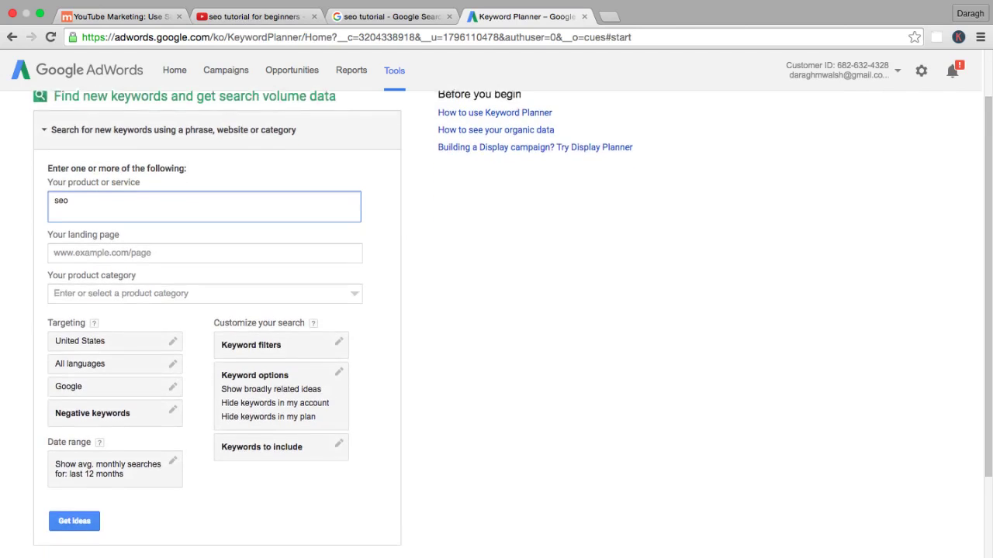
pyautogui.click(72, 514)
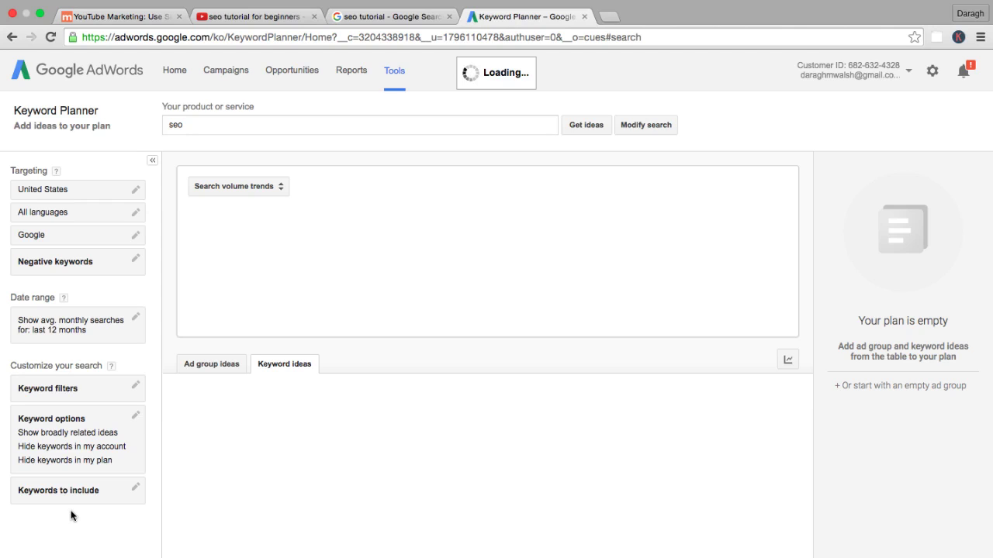
pyautogui.scroll(-5, 302, 426)
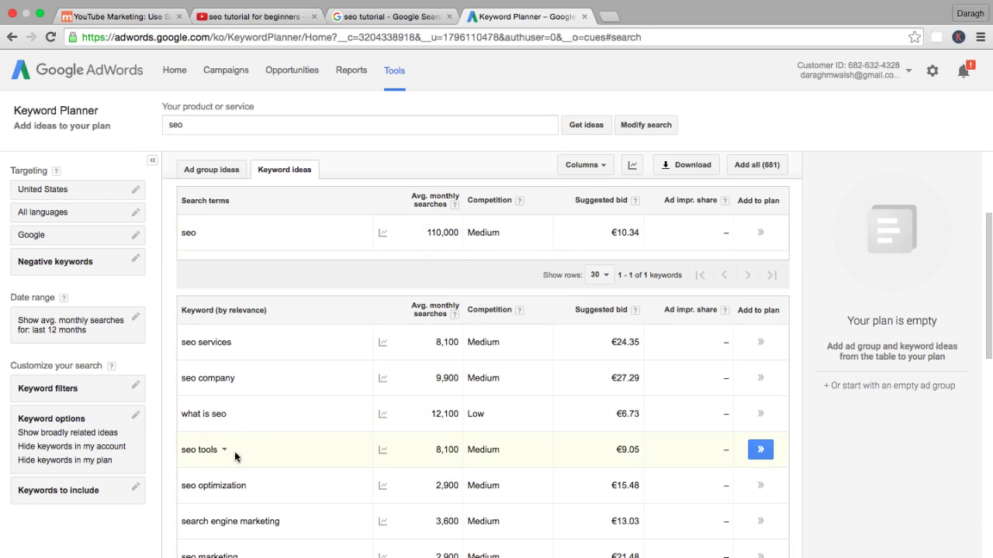
pyautogui.scroll(-2, 234, 456)
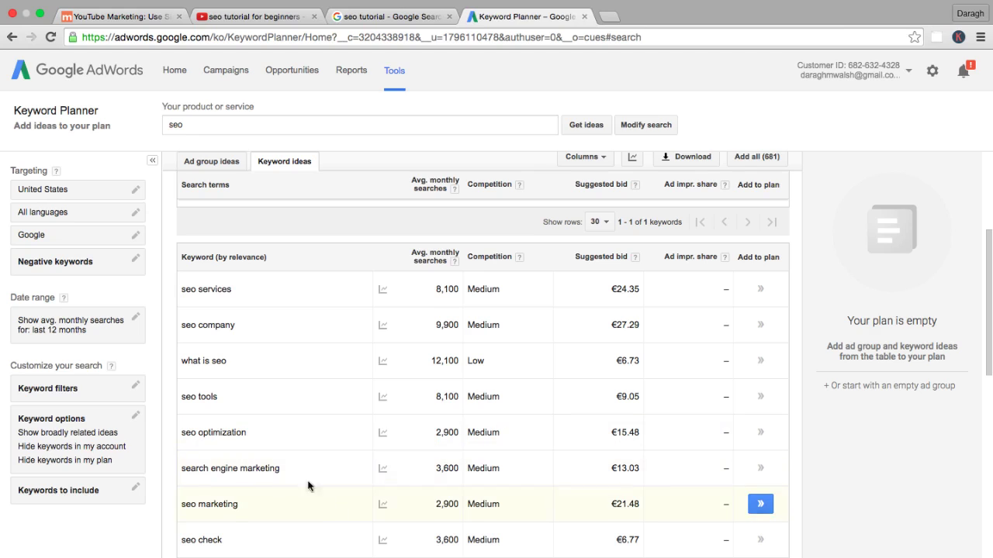
# Step: Return to the keyword search form, change the location targeting to all locations, get ideas for "seo" again and review them
pyautogui.click(12, 38)
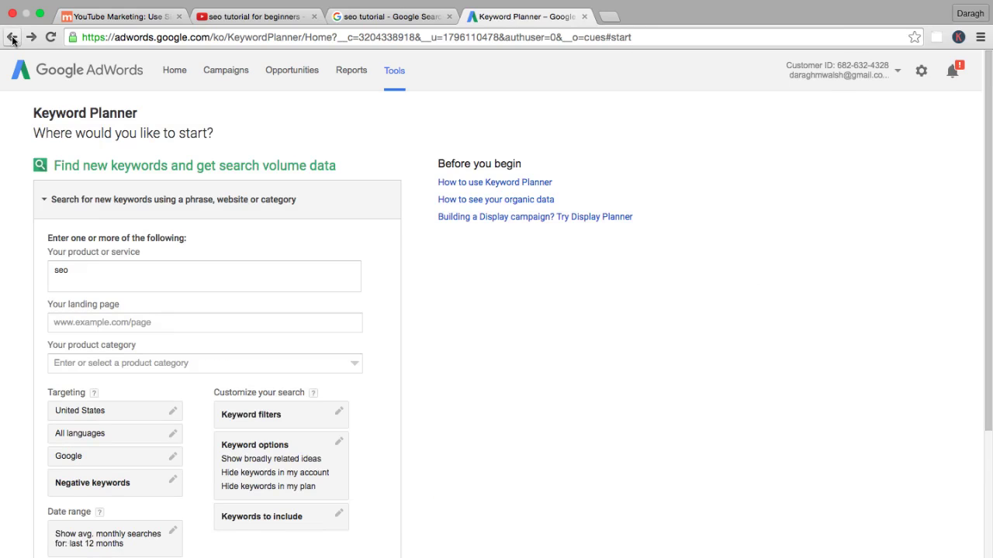
pyautogui.click(155, 416)
pyautogui.click(353, 438)
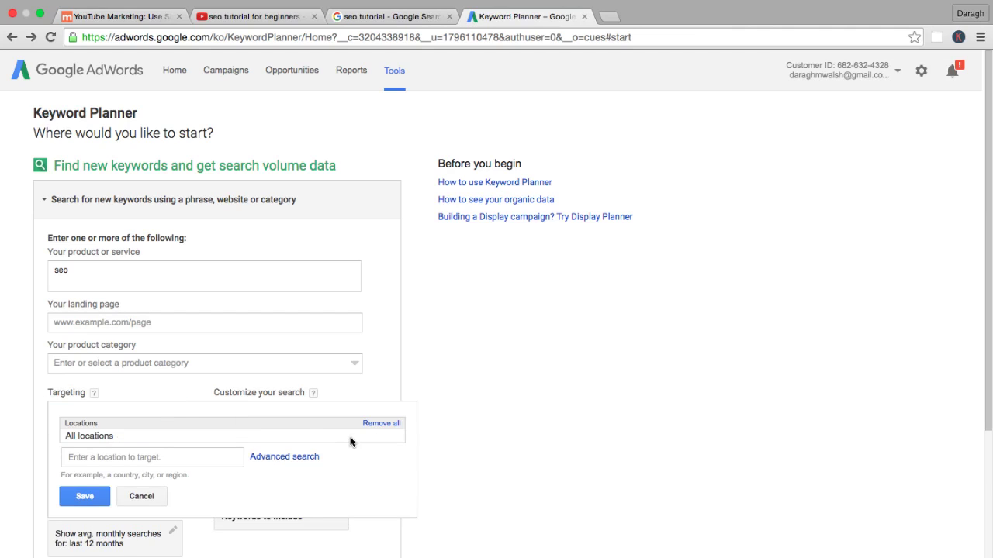
pyautogui.click(87, 498)
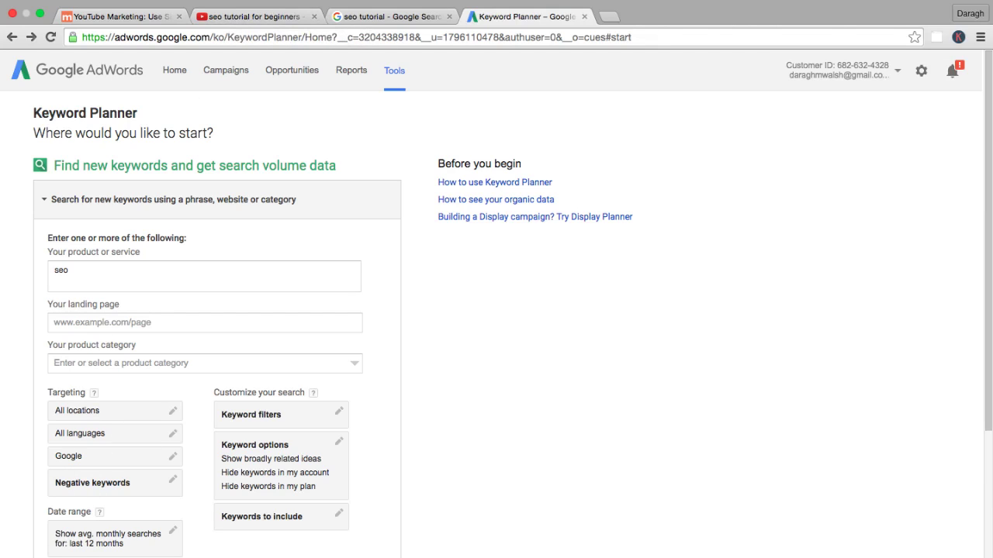
pyautogui.press('Return')
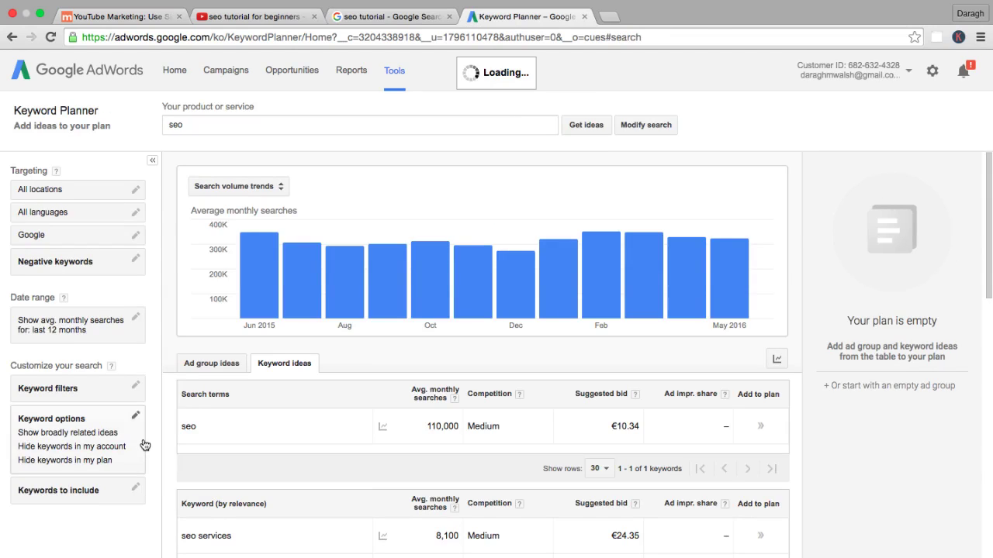
pyautogui.scroll(-3, 251, 320)
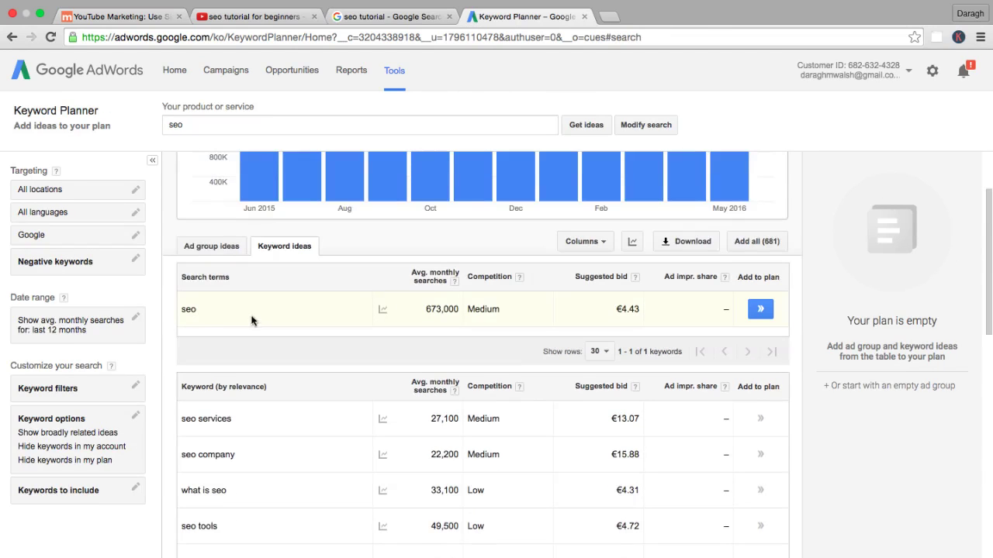
pyautogui.scroll(-8, 253, 318)
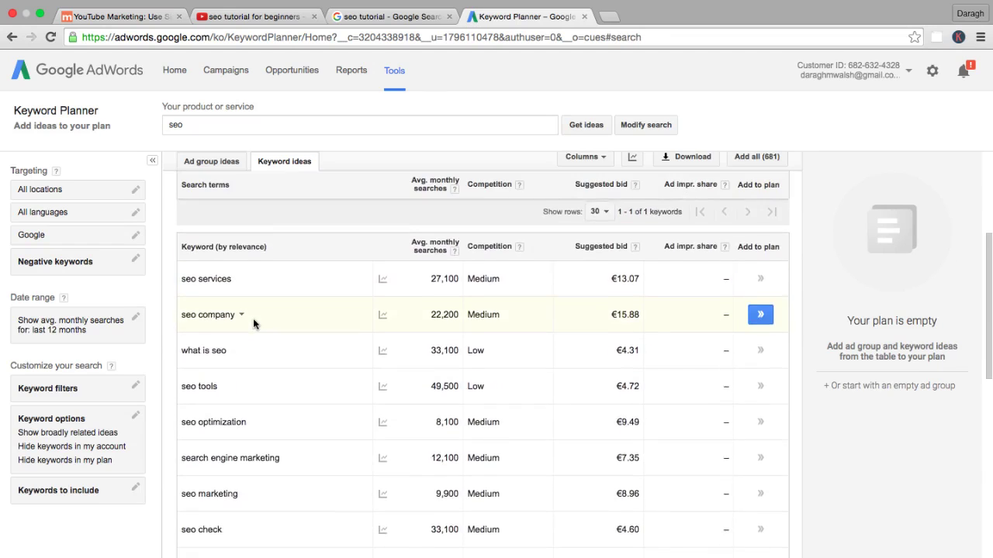
pyautogui.scroll(-6, 253, 321)
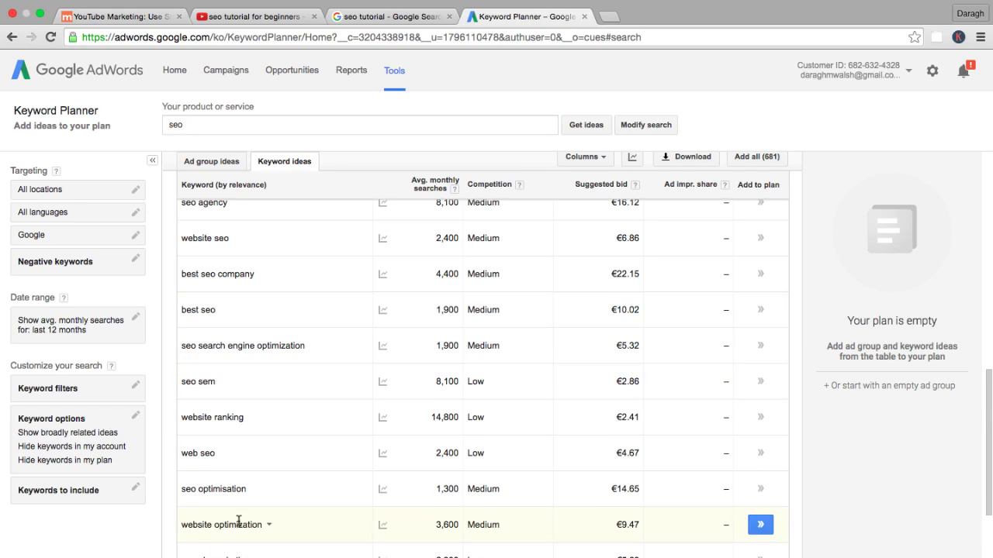
pyautogui.scroll(10, 225, 465)
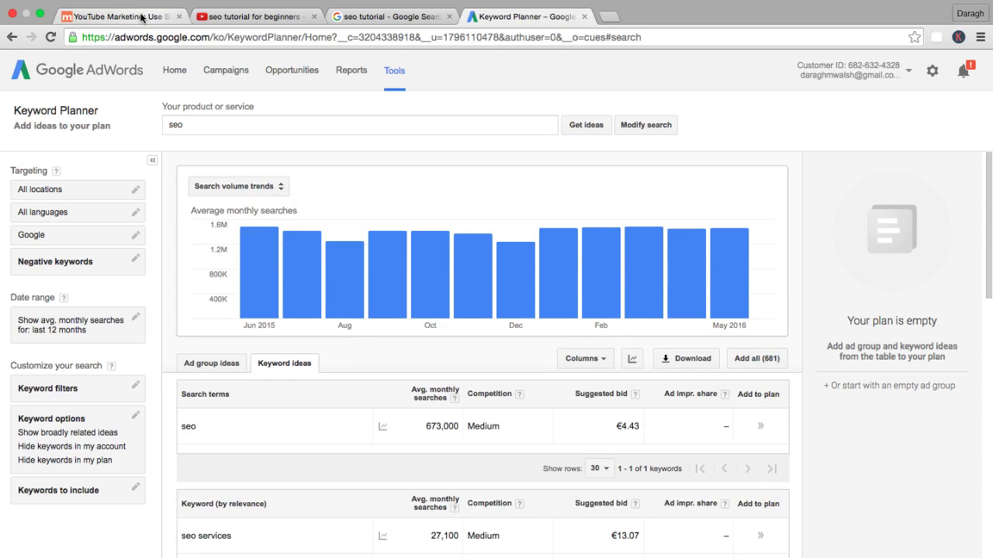
# Step: Highlight the Autocomplete Feature item on the YouTube Marketing course page, and look through the YouTube results for "seo tutorial for beginners"
pyautogui.click(143, 17)
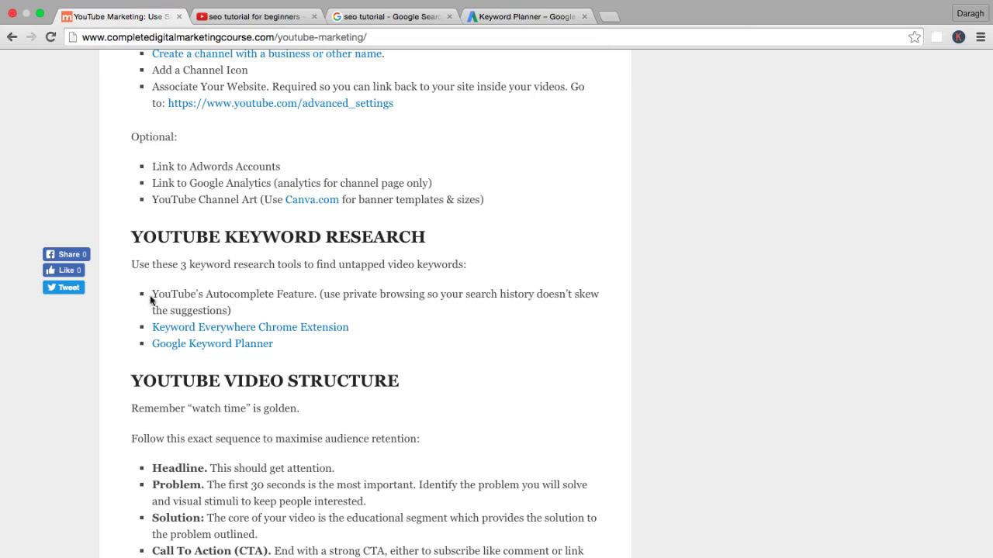
pyautogui.moveTo(207, 293); pyautogui.dragTo(290, 293)
pyautogui.click(293, 294)
pyautogui.click(283, 16)
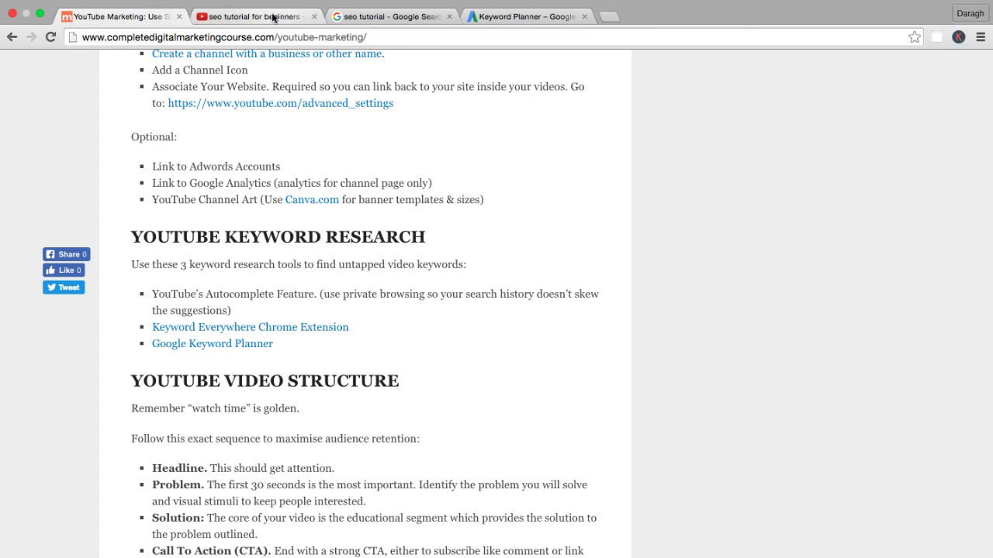
pyautogui.scroll(-3, 350, 253)
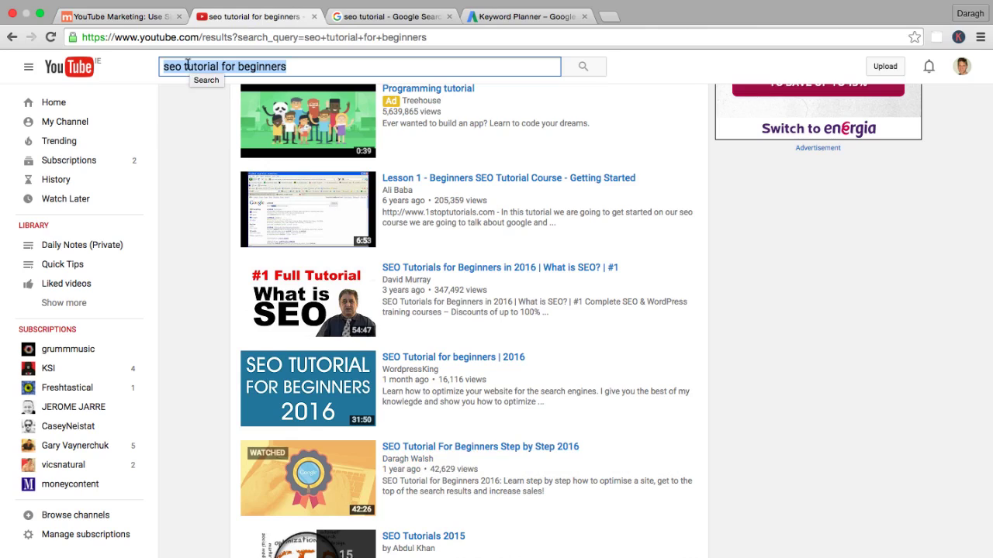
# Step: Return to the course page and highlight "watch time" is golden under YouTube Video Structure
pyautogui.click(142, 17)
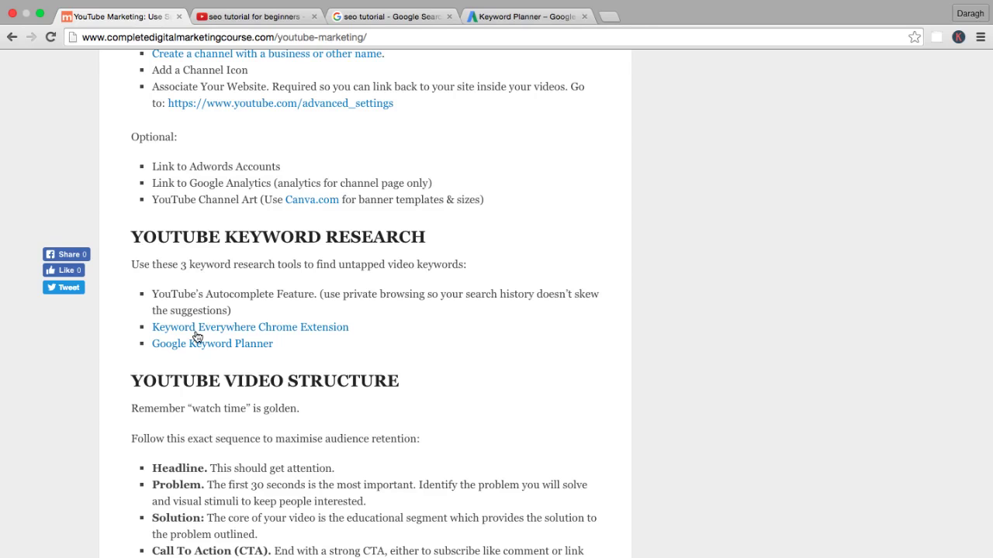
pyautogui.scroll(-2, 197, 336)
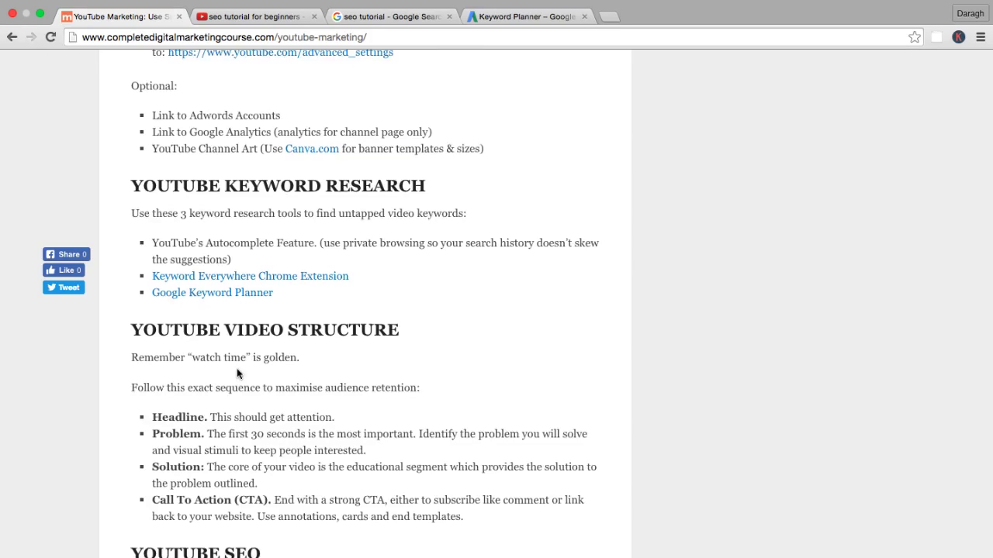
pyautogui.scroll(-3, 236, 369)
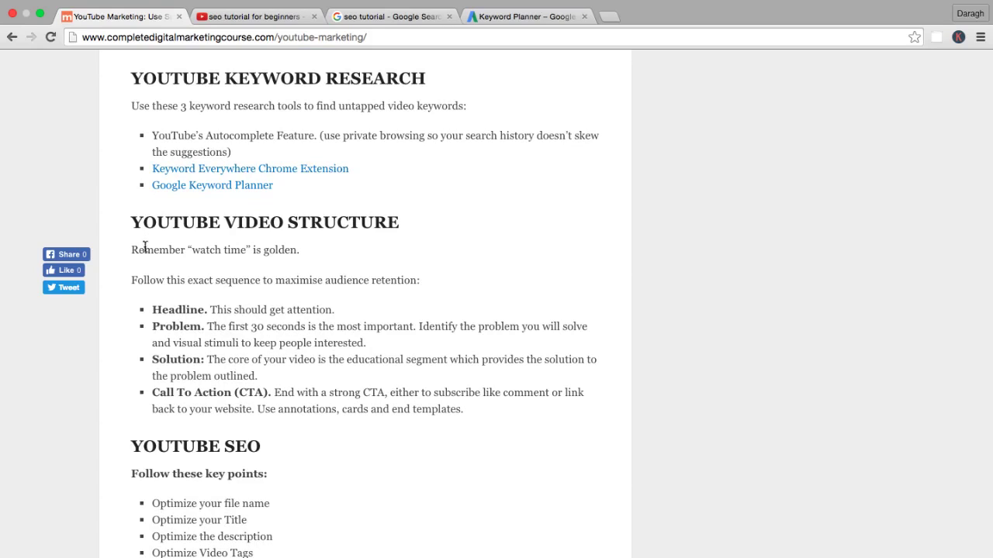
pyautogui.moveTo(191, 252); pyautogui.dragTo(300, 250)
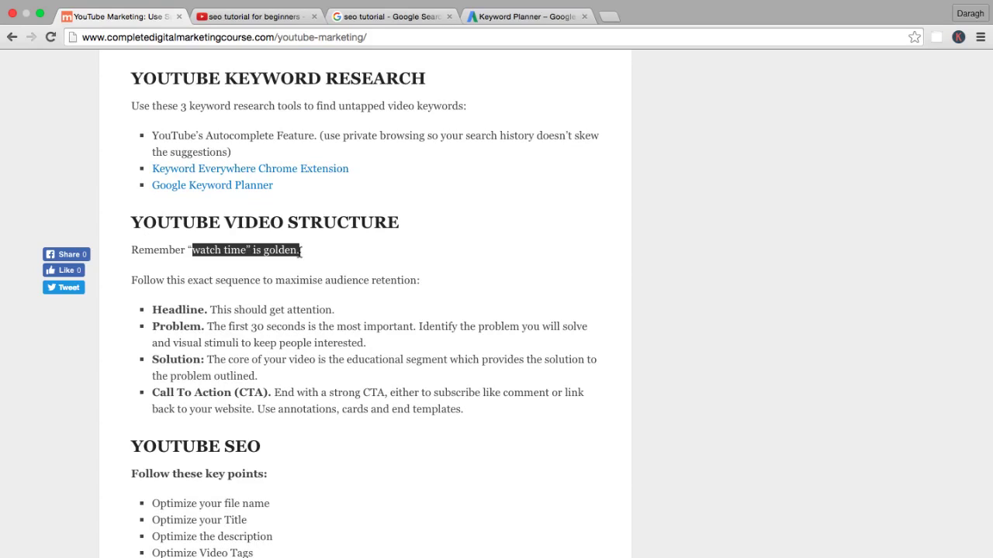